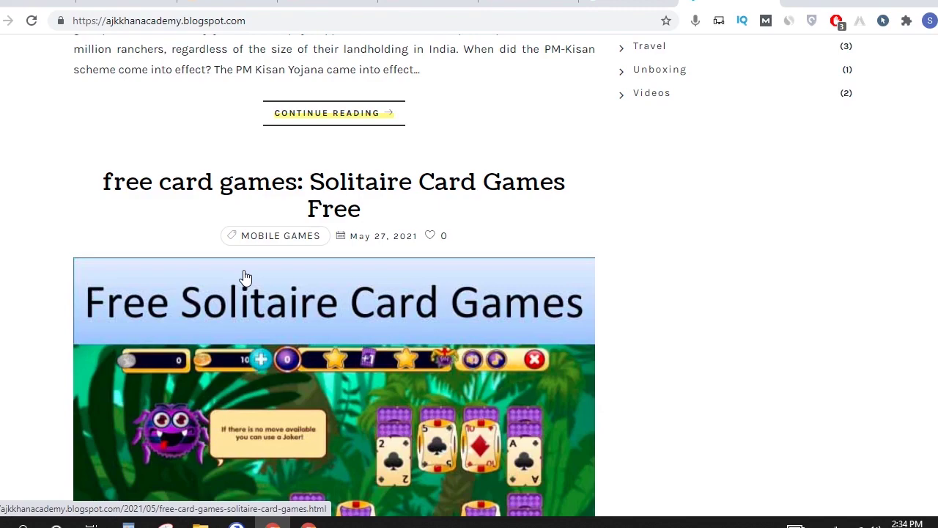
Look through the posts and categories listed on the blog's home page
scroll(245, 277, down, 10)
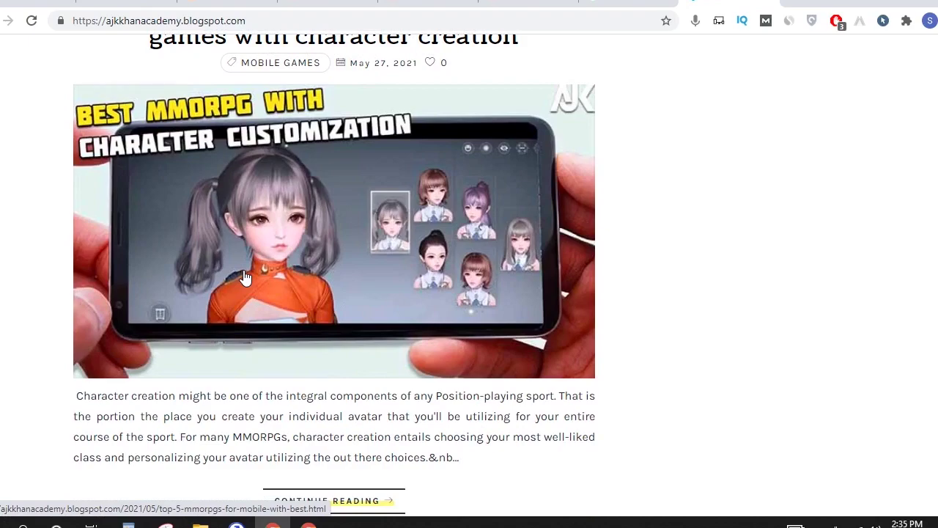
scroll(246, 277, down, 10)
scroll(241, 325, up, 15)
scroll(277, 334, up, 15)
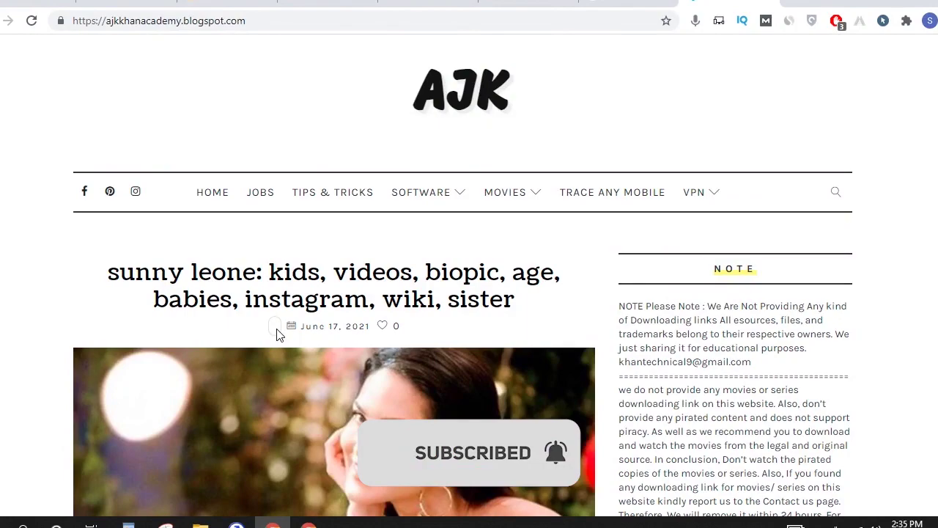
scroll(277, 335, down, 10)
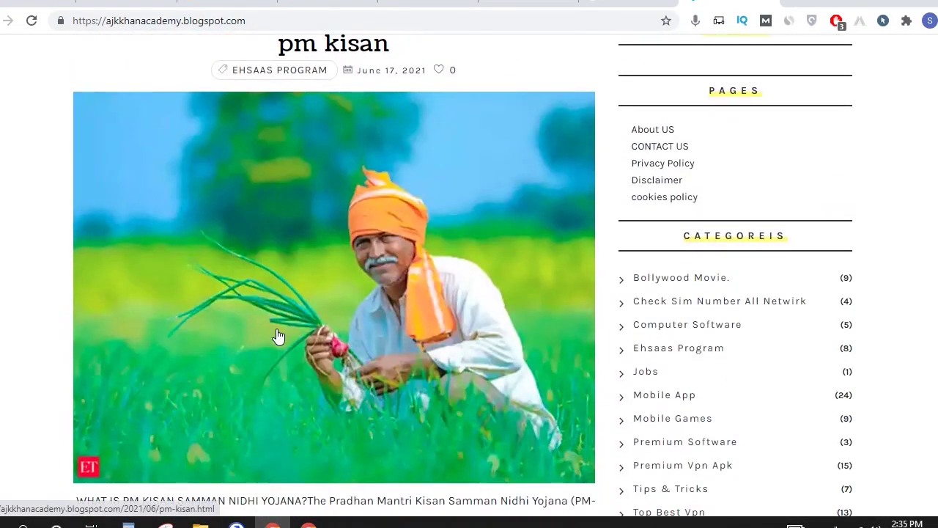
scroll(277, 335, down, 8)
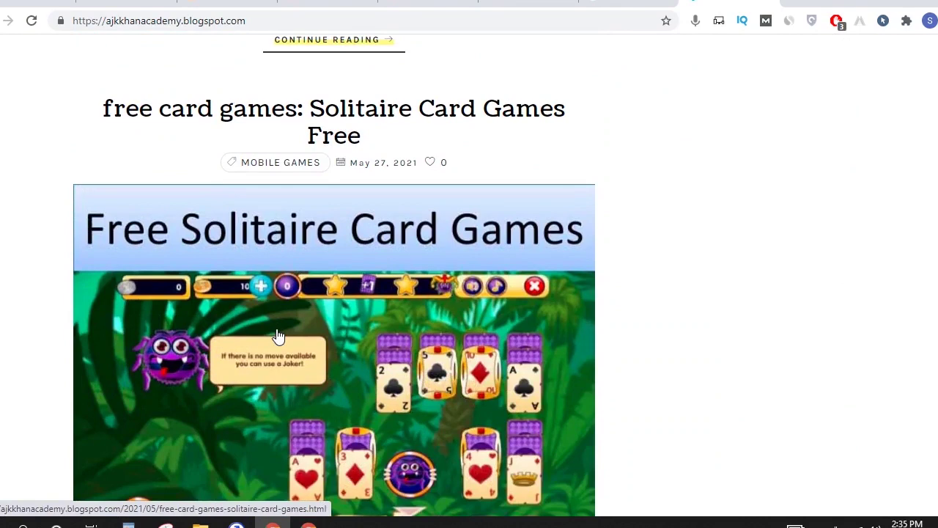
Look up "free card games" from the blog post title in Keywords Explorer for India and switch the overview to the United States
key(ctrl+t)
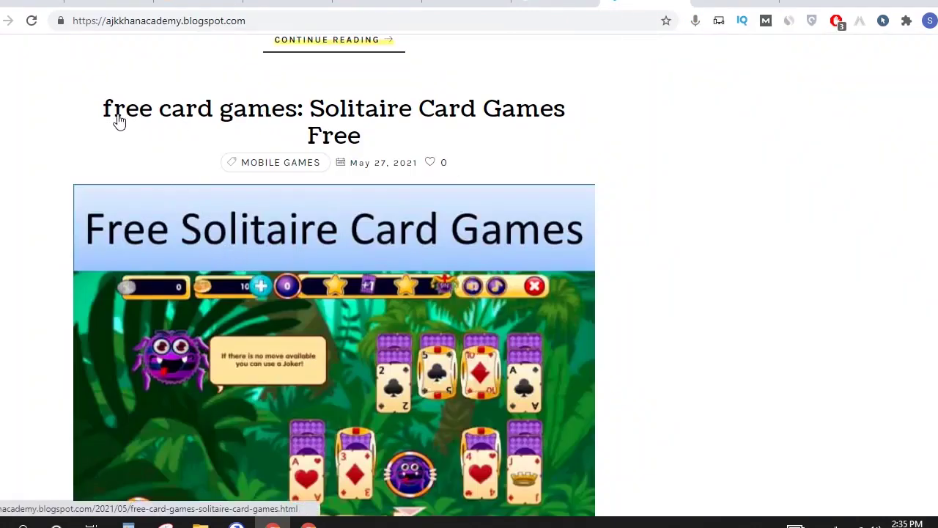
right_click(292, 110)
click(346, 236)
key(ctrl+Tab)
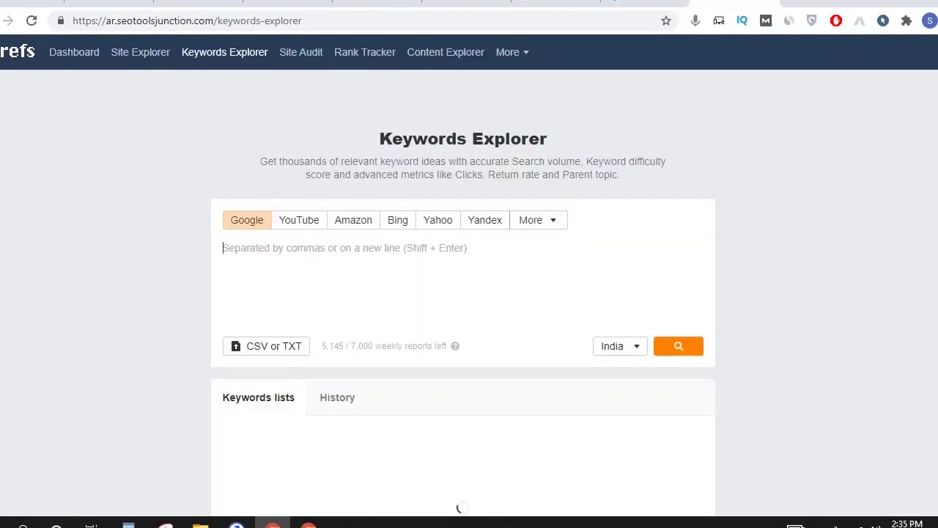
right_click(286, 234)
click(345, 345)
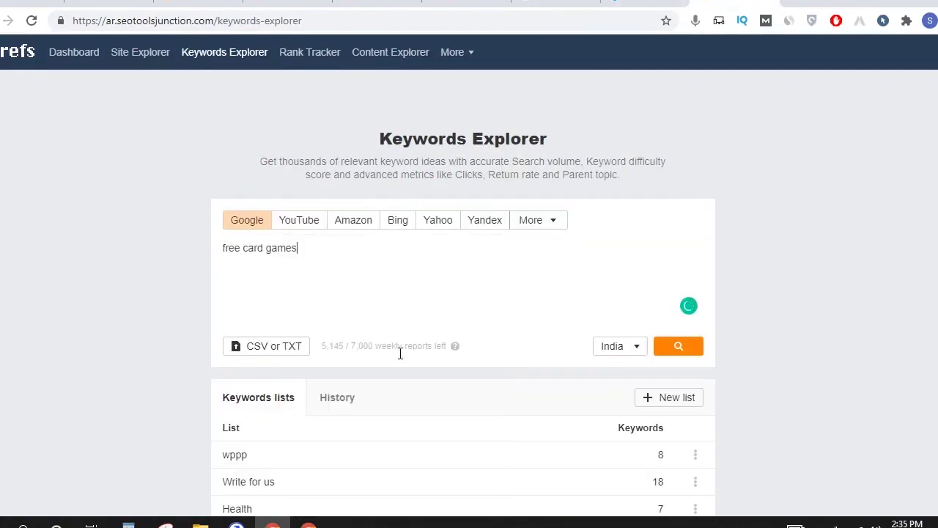
click(680, 348)
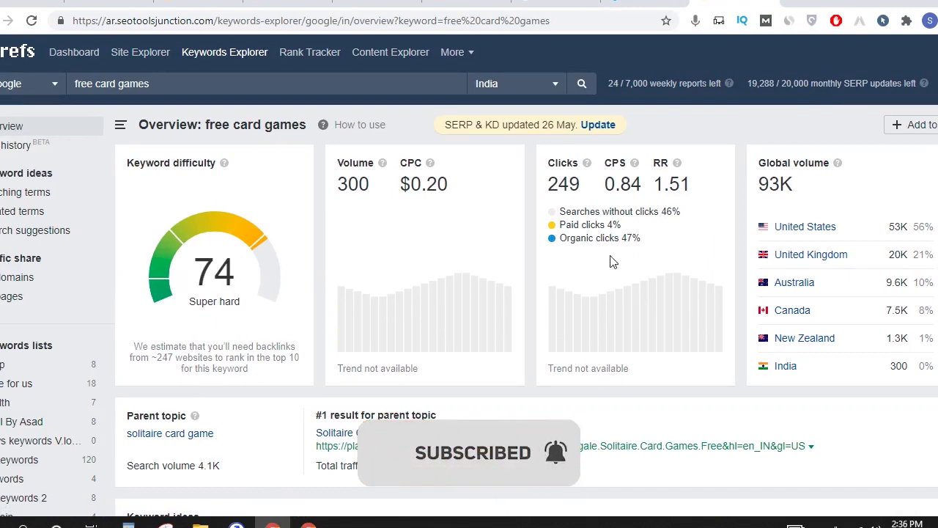
click(799, 226)
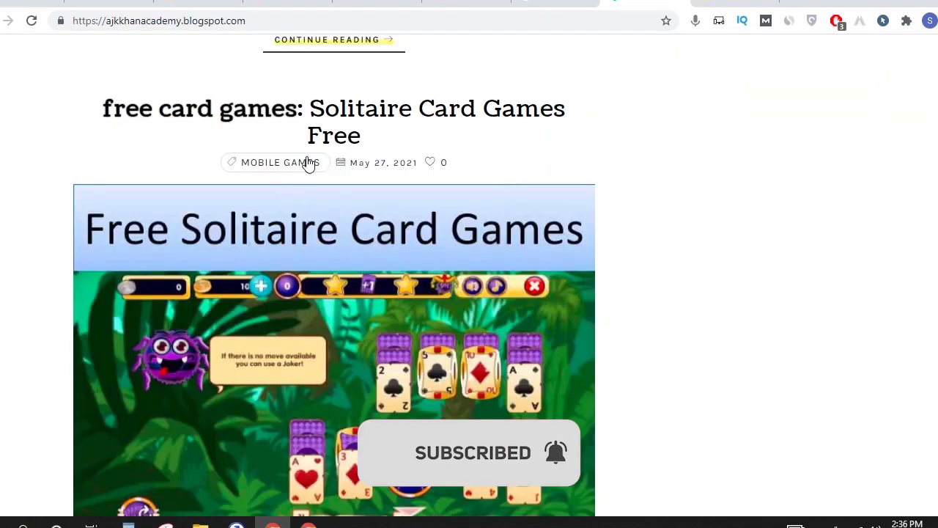
Open the free card games blog post and copy "Solitaire Card Games Free" from its title
click(360, 114)
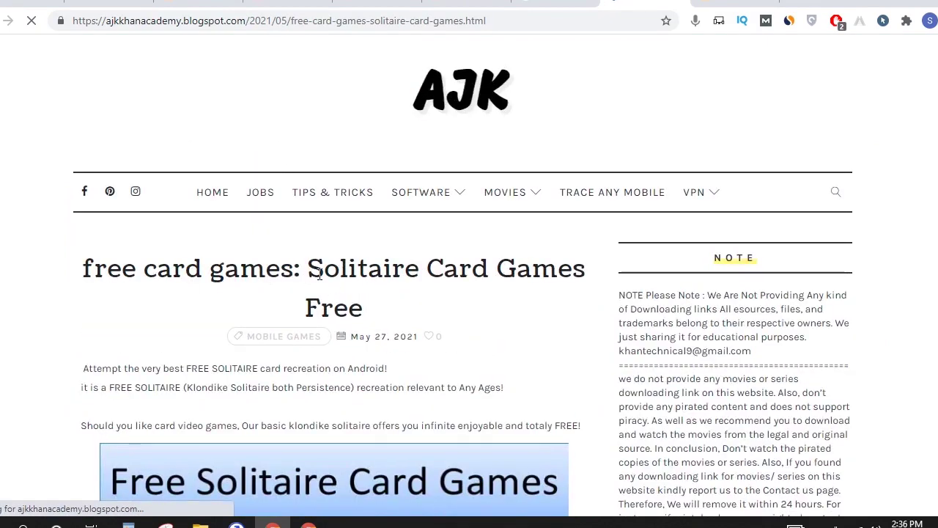
drag(308, 264, 359, 306)
right_click(360, 306)
click(388, 315)
Look up the copied phrase "solitaire card games free" in Keywords Explorer for the United States
key(ctrl+Tab)
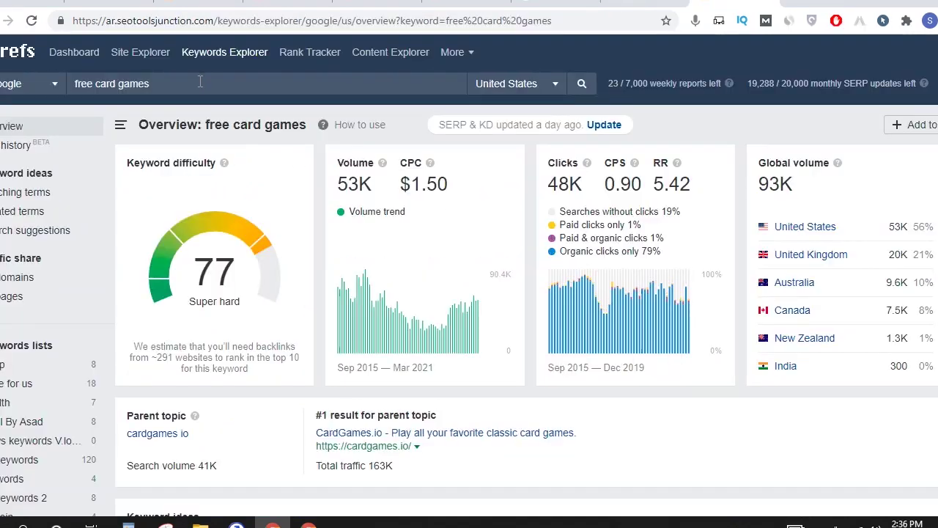
click(200, 82)
right_click(200, 82)
click(220, 151)
click(584, 85)
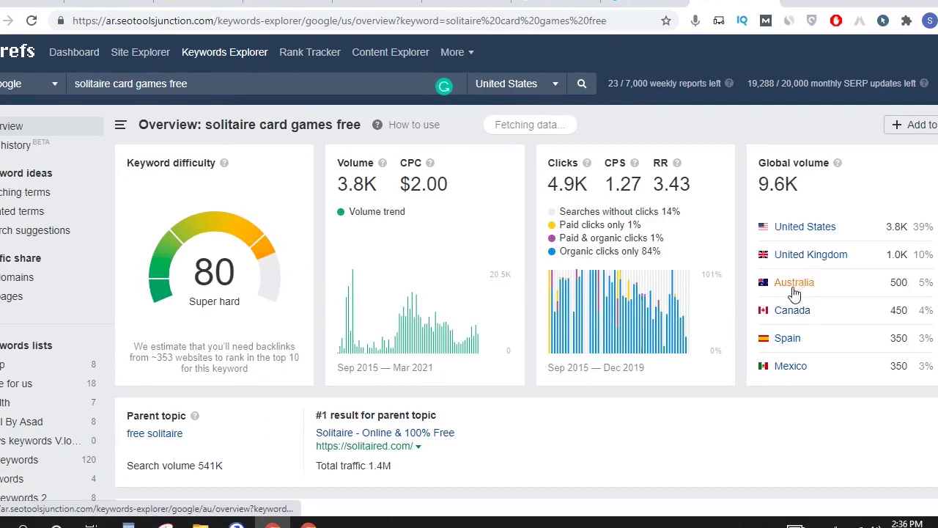
Examine the keyword ideas and SERP position history for "solitaire card games free"
scroll(452, 359, down, 10)
scroll(440, 352, up, 5)
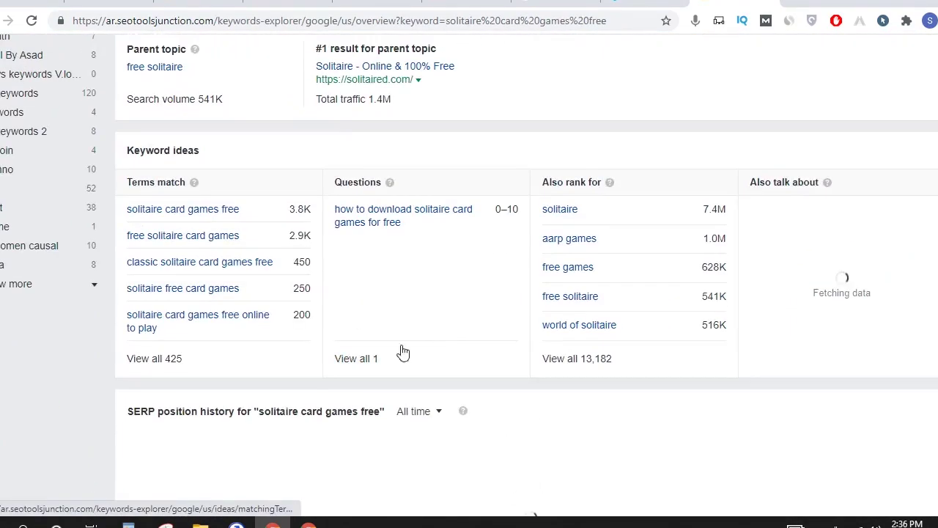
mouse_move(308, 522)
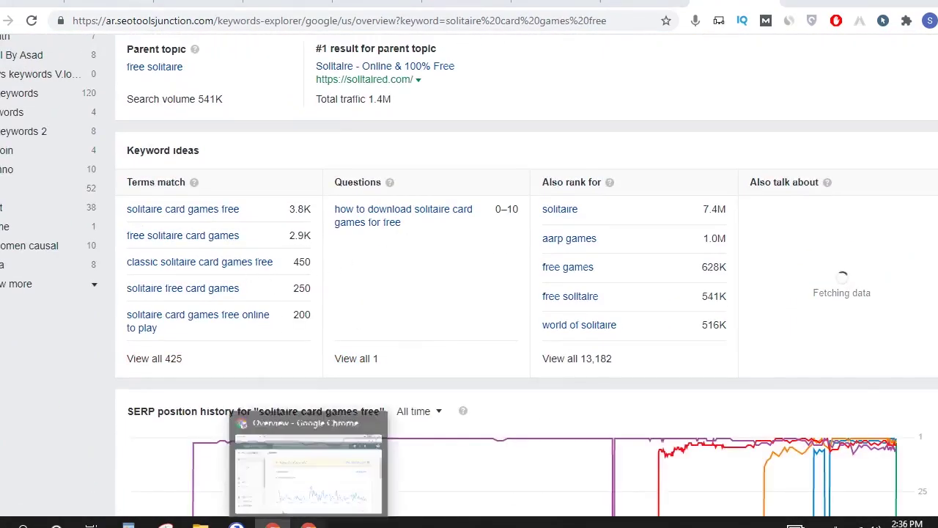
click(308, 458)
key(alt+Tab)
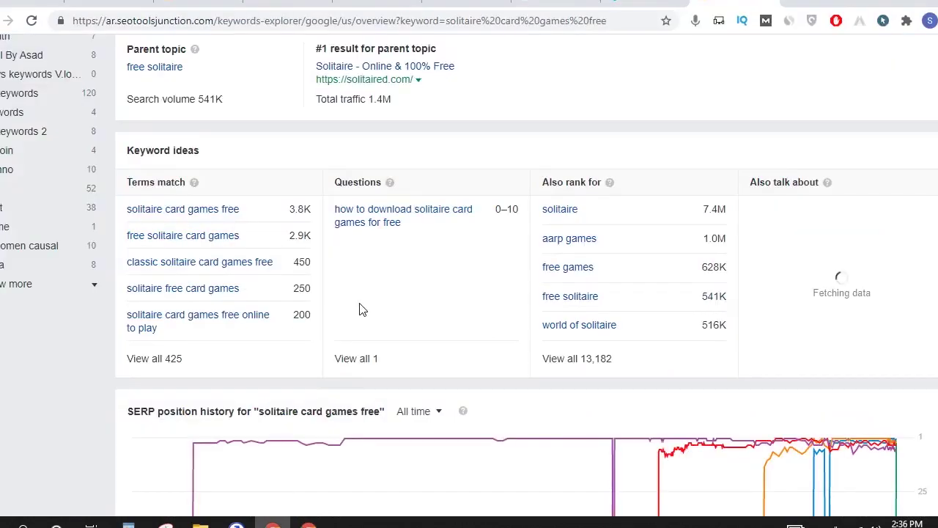
scroll(361, 307, up, 5)
Switch to the free card games blog post, skim its content and return to the blog's home page
key(ctrl+Tab)
scroll(401, 218, down, 10)
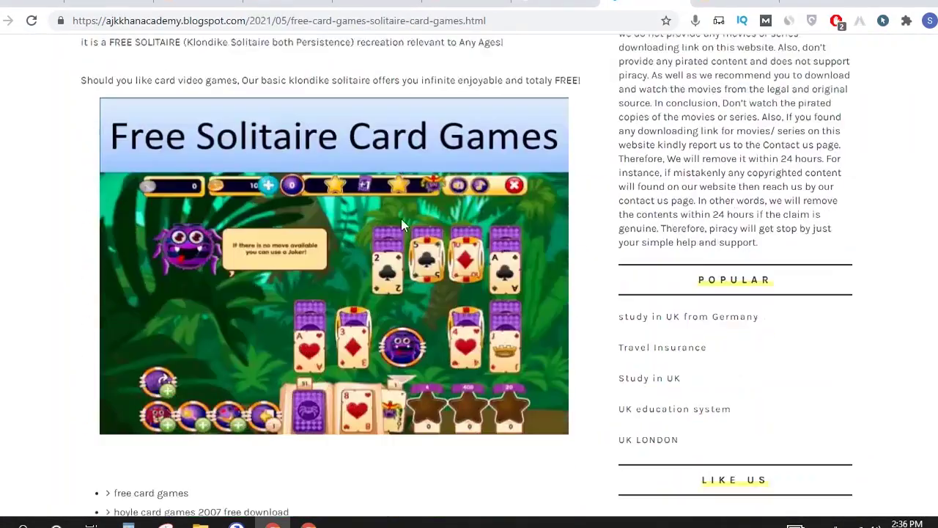
key(alt+Left)
scroll(172, 224, up, 10)
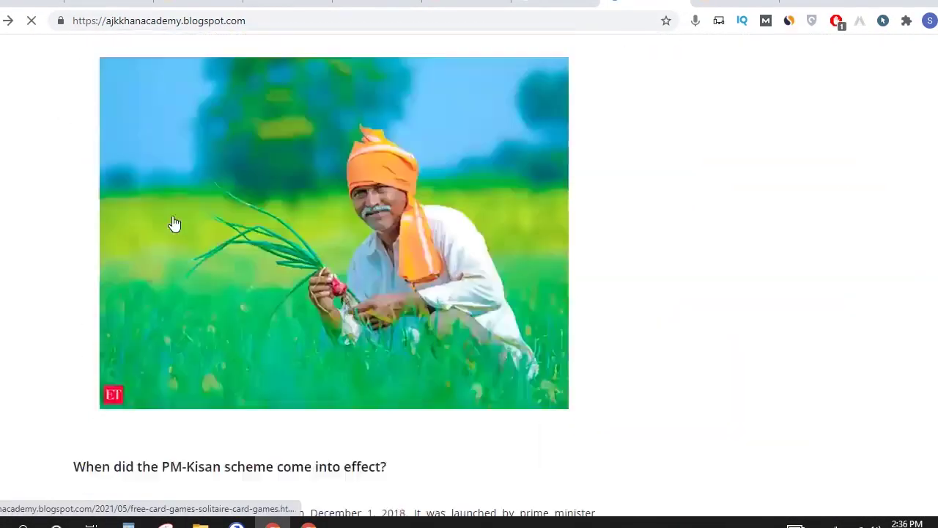
Browse the home page's post list and open the post titled "sunny leone: kids, videos, biopic, age, babies, instagram, wiki, sister"
scroll(185, 243, down, 3)
scroll(185, 244, up, 5)
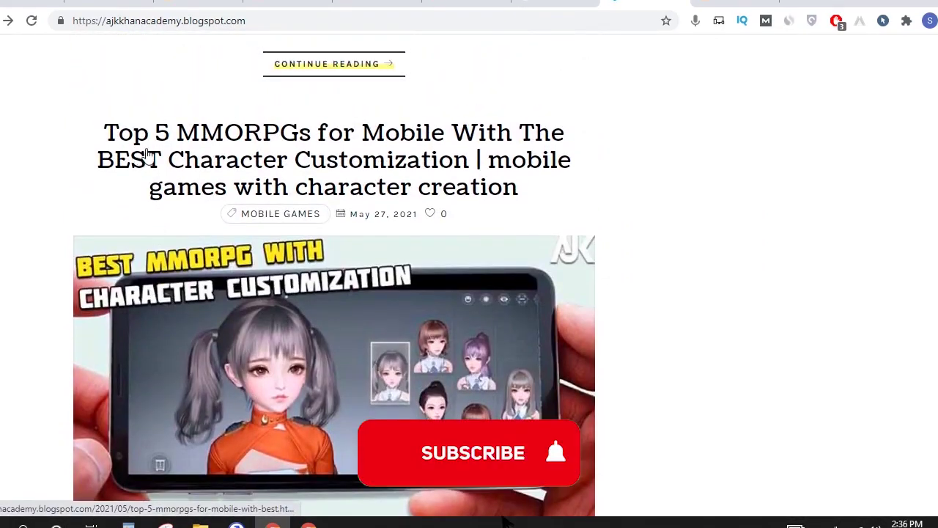
scroll(323, 197, down, 8)
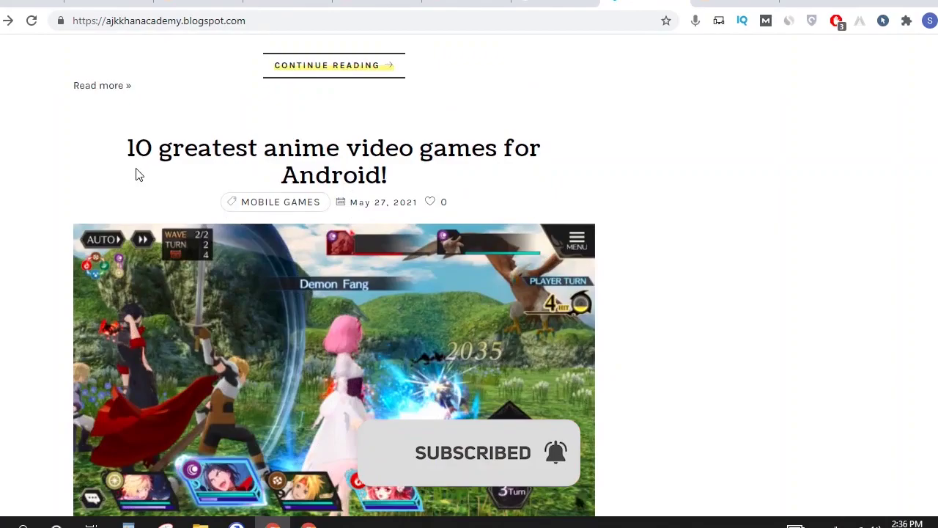
scroll(295, 206, down, 20)
scroll(300, 212, down, 2)
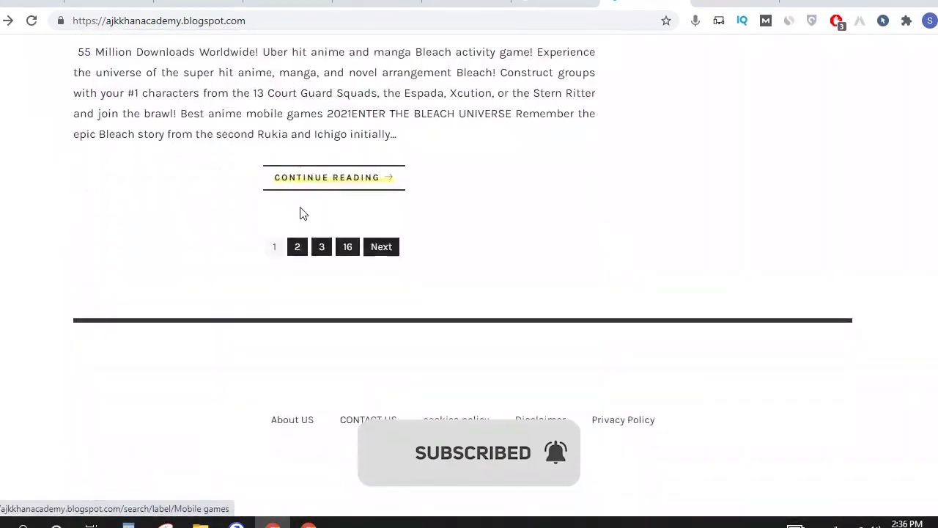
scroll(389, 247, up, 15)
scroll(390, 251, up, 20)
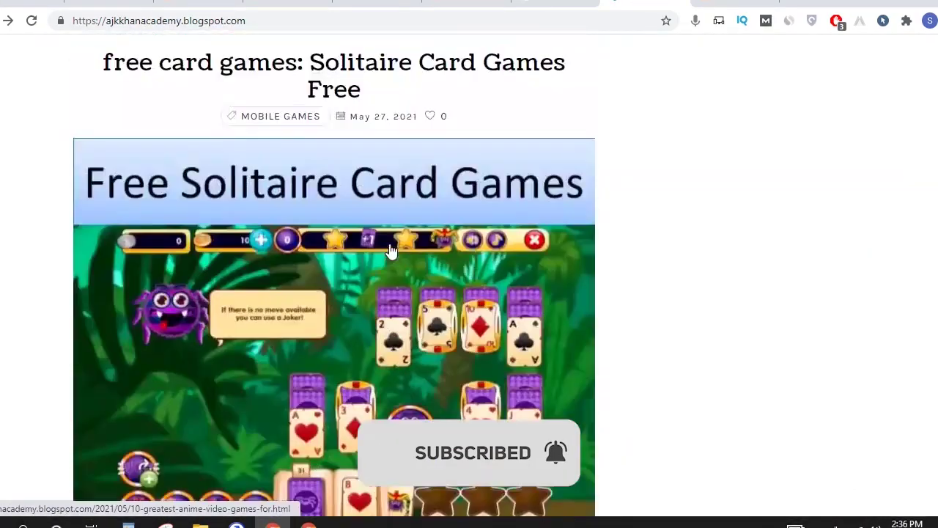
scroll(389, 247, up, 3)
scroll(390, 256, down, 2)
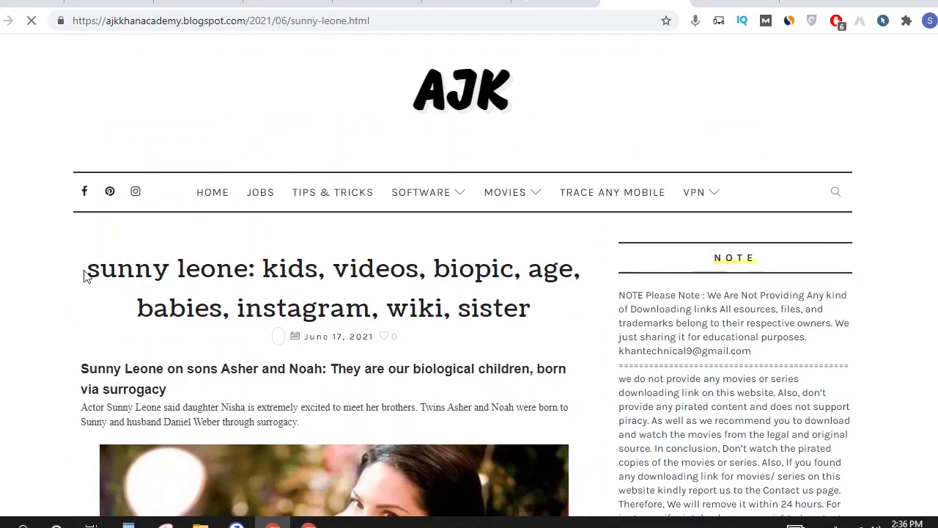
Copy "sunny leone: kids" from the post title and look it up as "sunny leone kids" in Keywords Explorer for the United States
drag(83, 276, 320, 271)
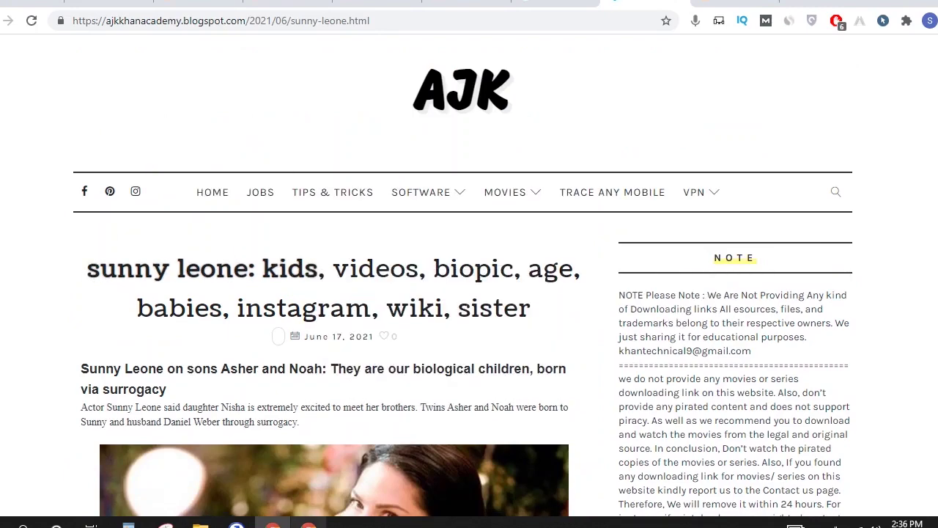
mouse_move(308, 524)
click(308, 465)
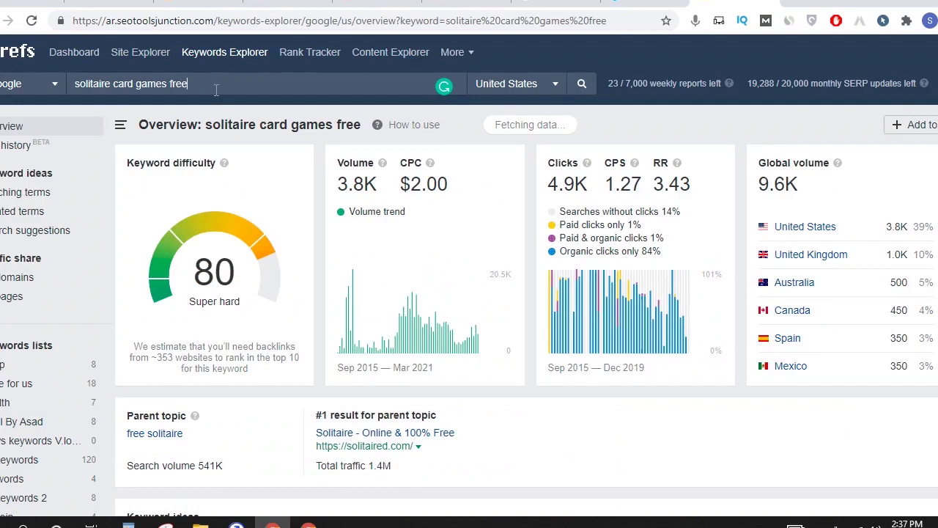
right_click(216, 89)
click(250, 154)
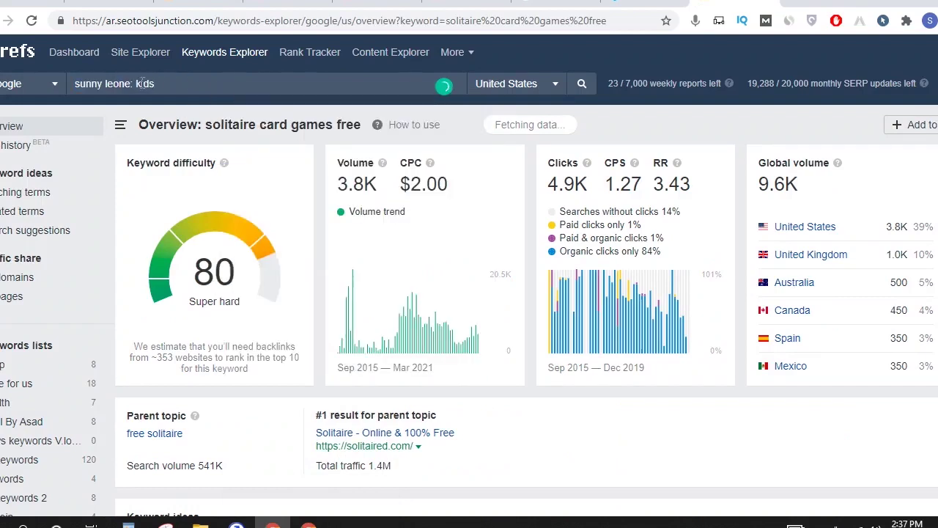
key(BackSpace)
click(582, 87)
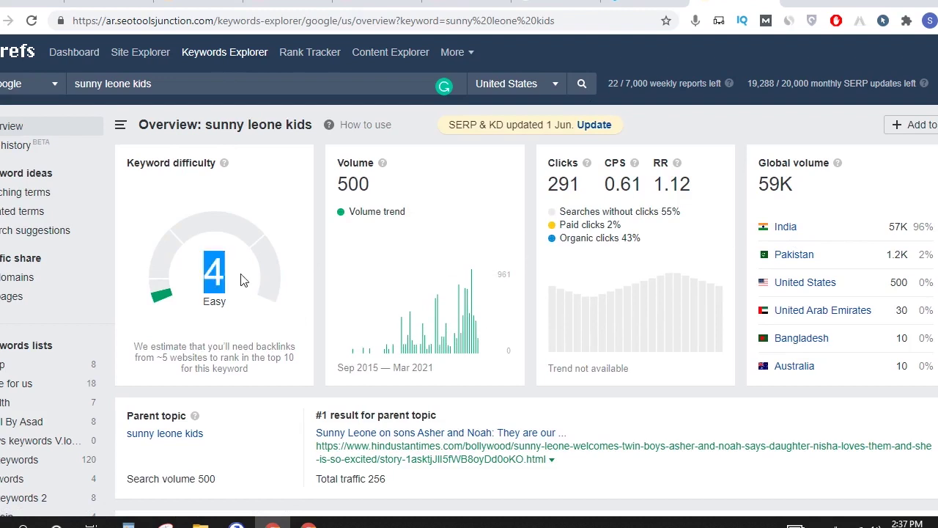
Switch the "sunny leone kids" overview to India and examine its keyword difficulty, volume, CPC and keyword ideas
click(788, 228)
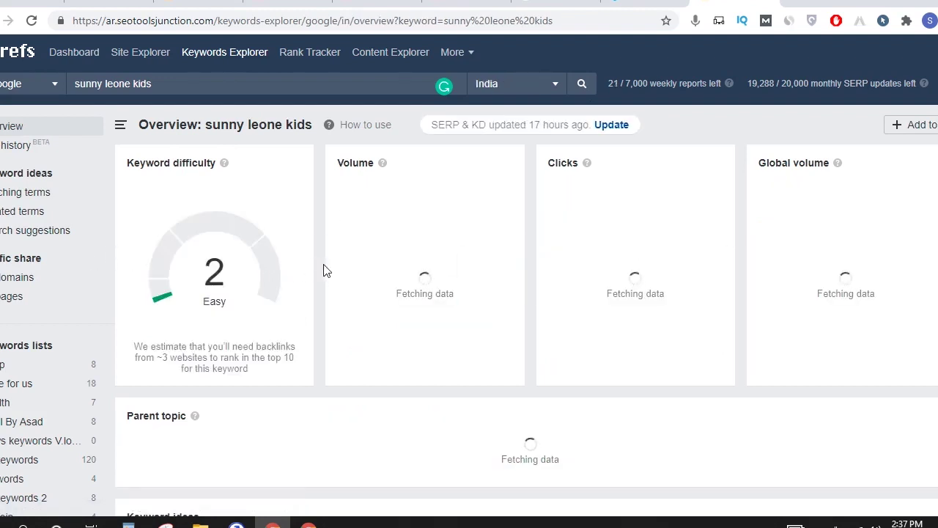
double_click(220, 269)
drag(375, 188, 344, 185)
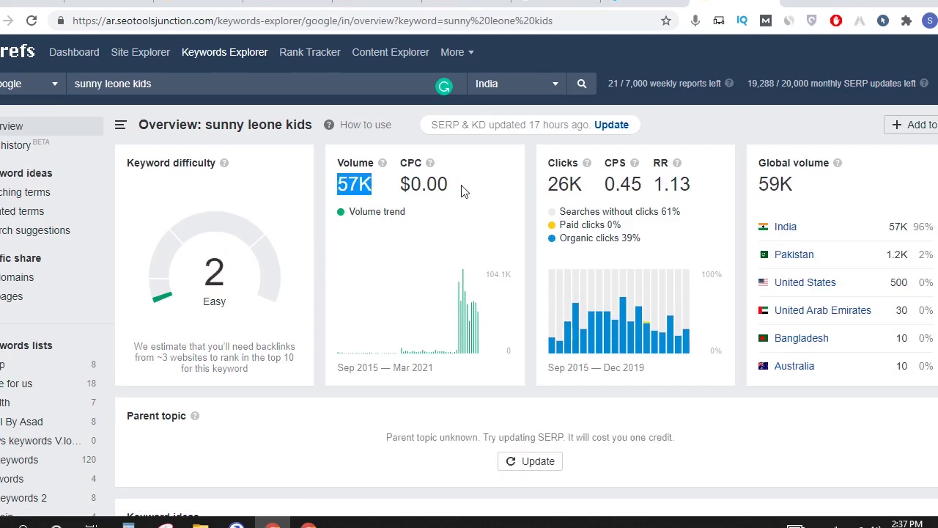
drag(394, 188, 451, 190)
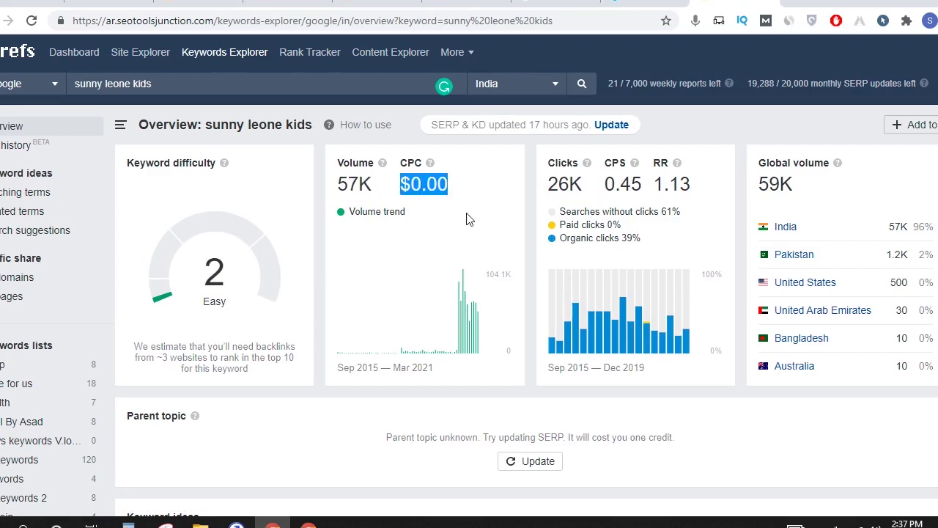
scroll(335, 296, down, 10)
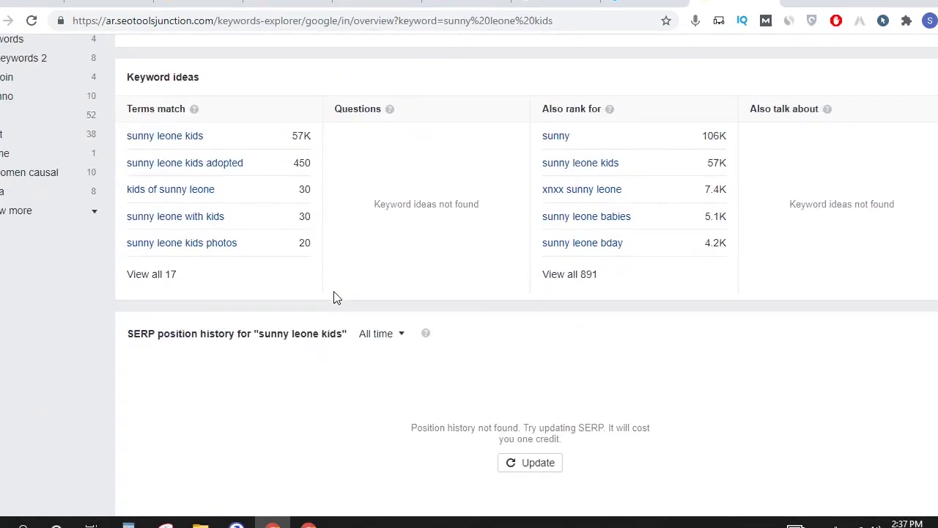
scroll(335, 297, up, 5)
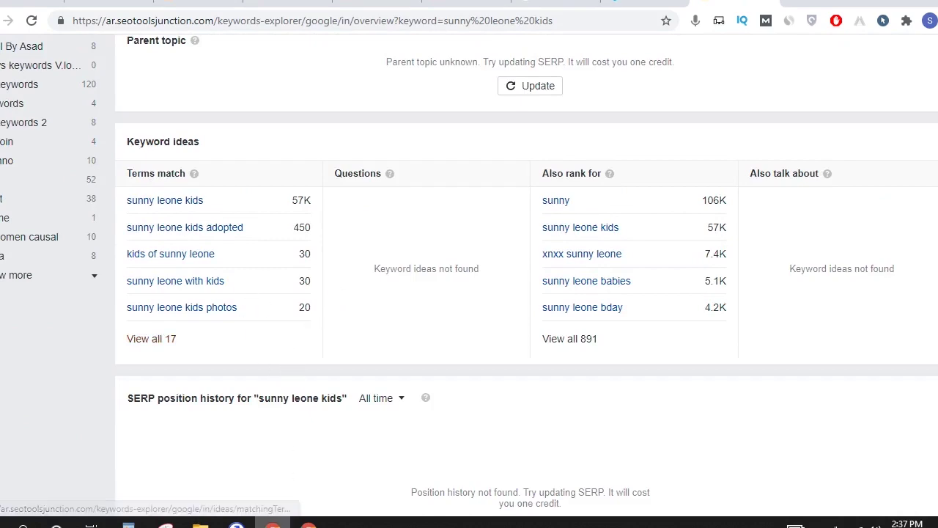
Return to the blog's home page from the post and browse down to the end of its post list
click(309, 522)
click(309, 522)
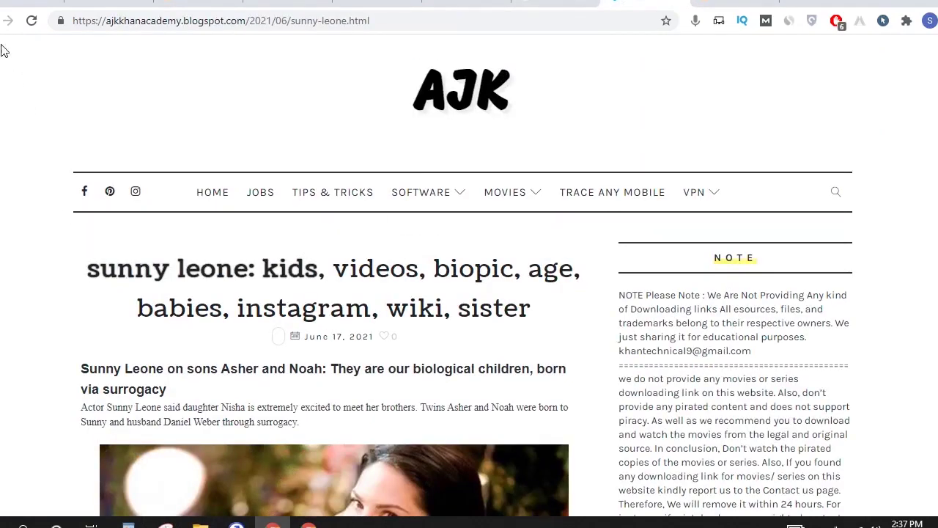
click(84, 98)
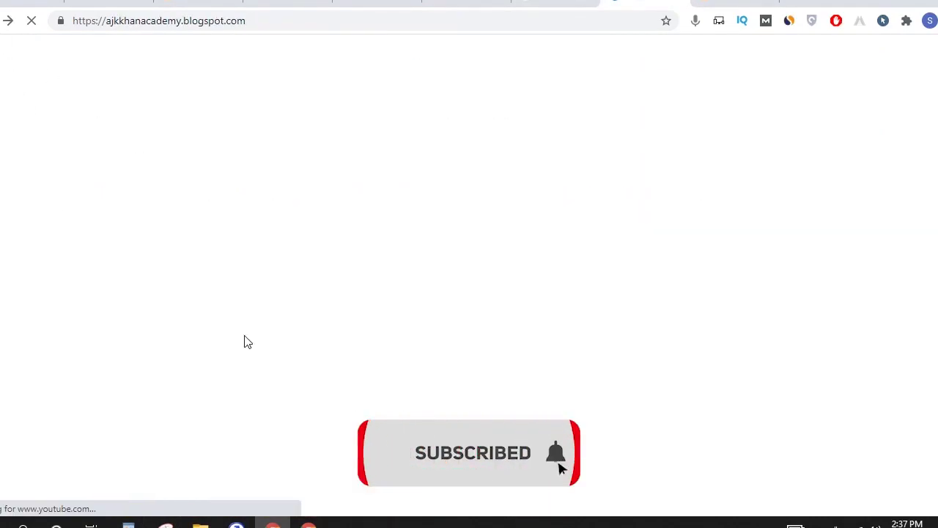
scroll(283, 374, down, 20)
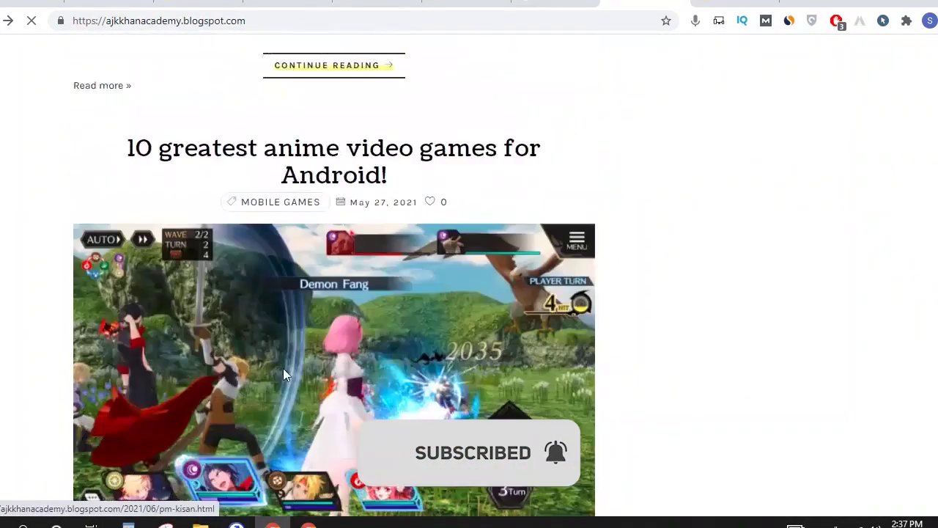
scroll(285, 375, down, 10)
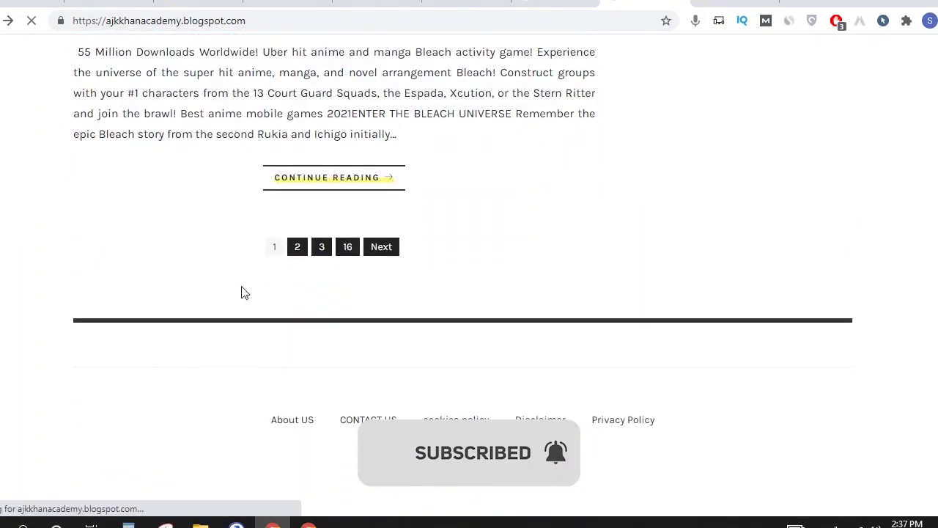
Browse the older posts on the second page of the blog's post list, including the Ehsaas program posts
scroll(229, 326, down, 13)
scroll(234, 329, up, 10)
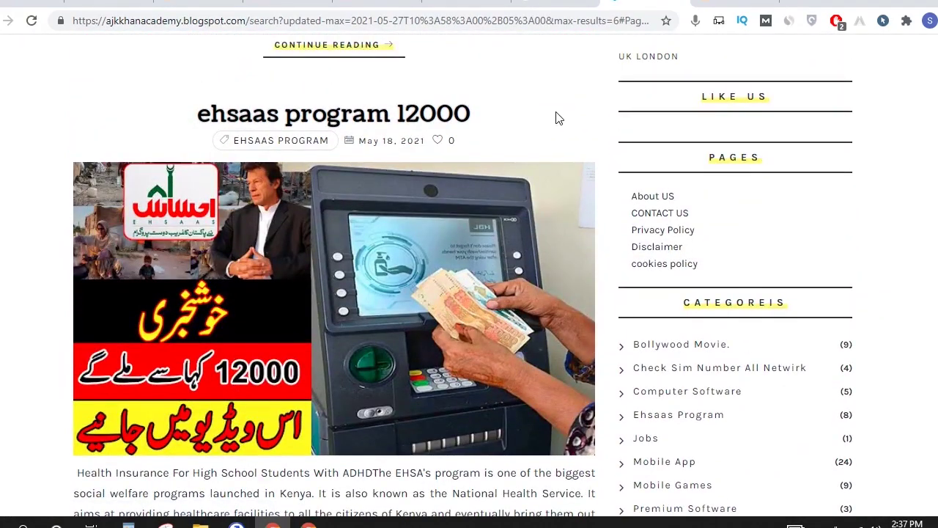
scroll(331, 354, down, 12)
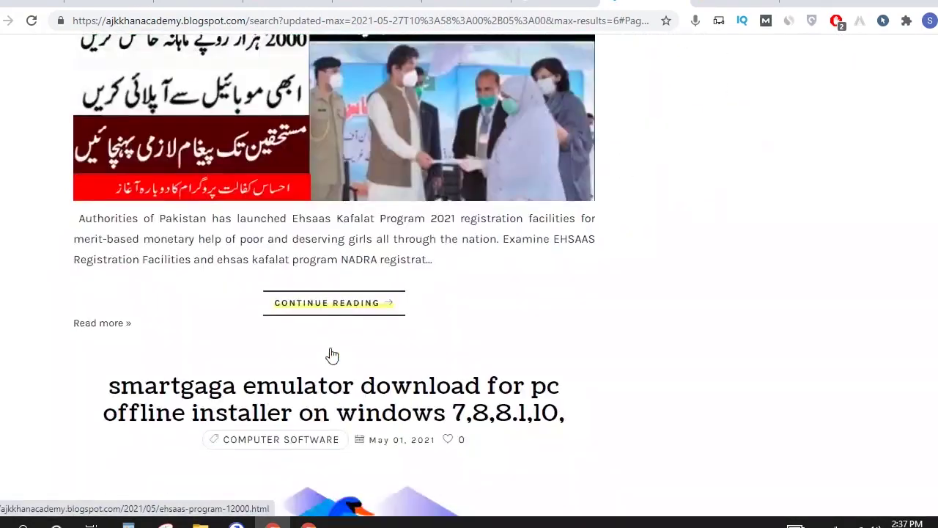
scroll(484, 279, up, 6)
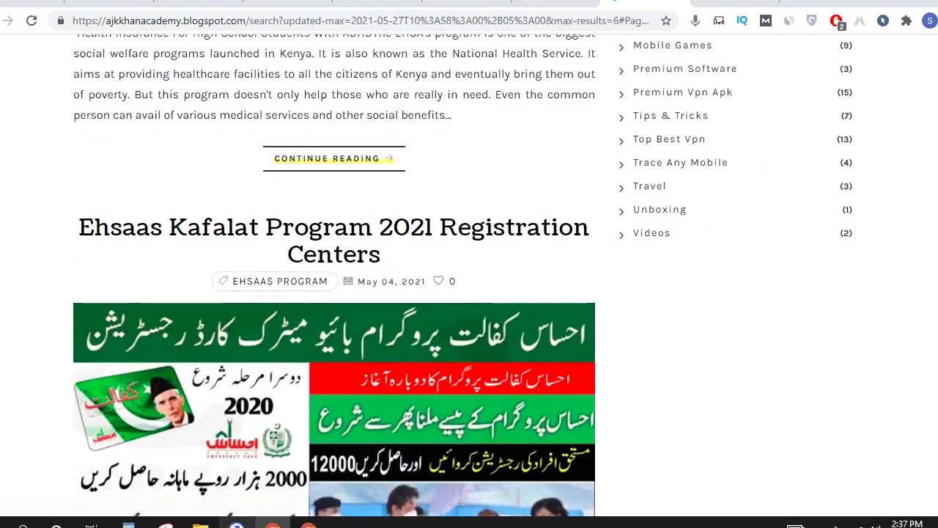
Switch to Google Search Console, open the blog's Performance report, and examine its clicks and impressions for the last 3 months
click(236, 522)
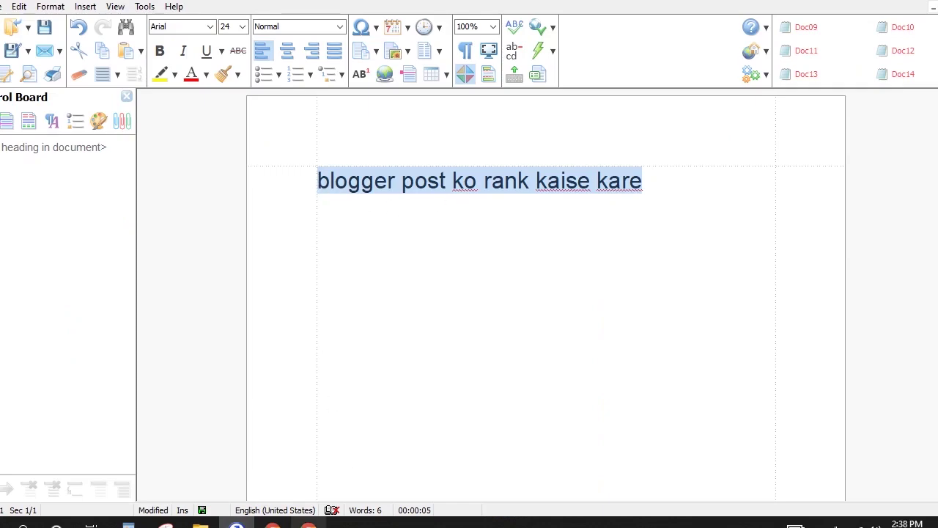
click(308, 522)
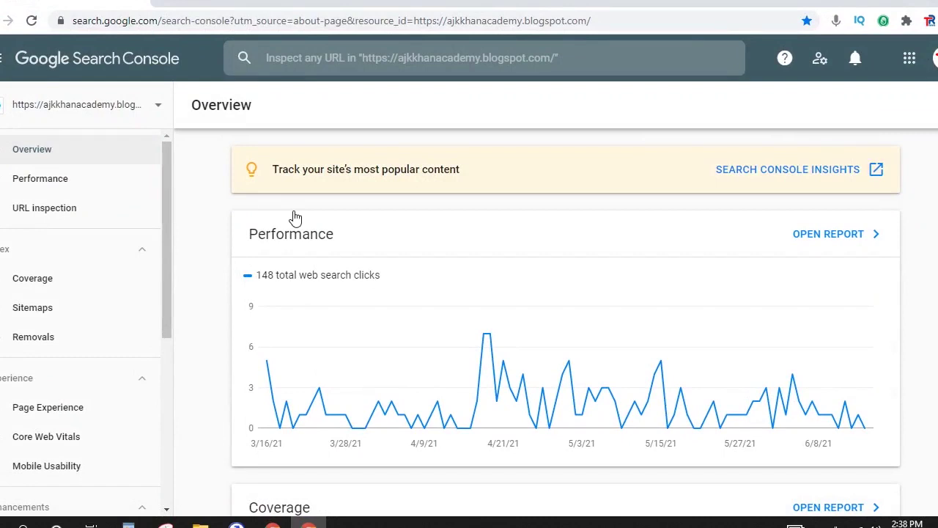
click(36, 191)
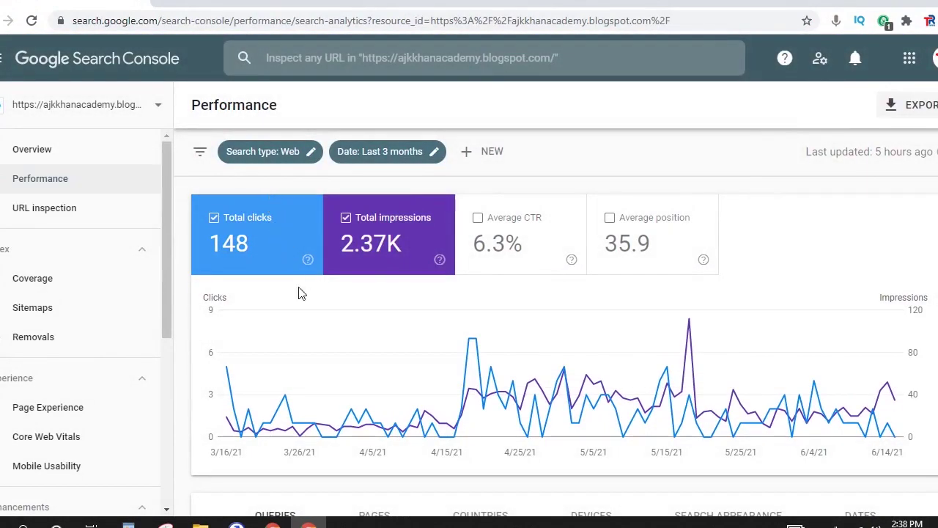
scroll(251, 266, down, 1)
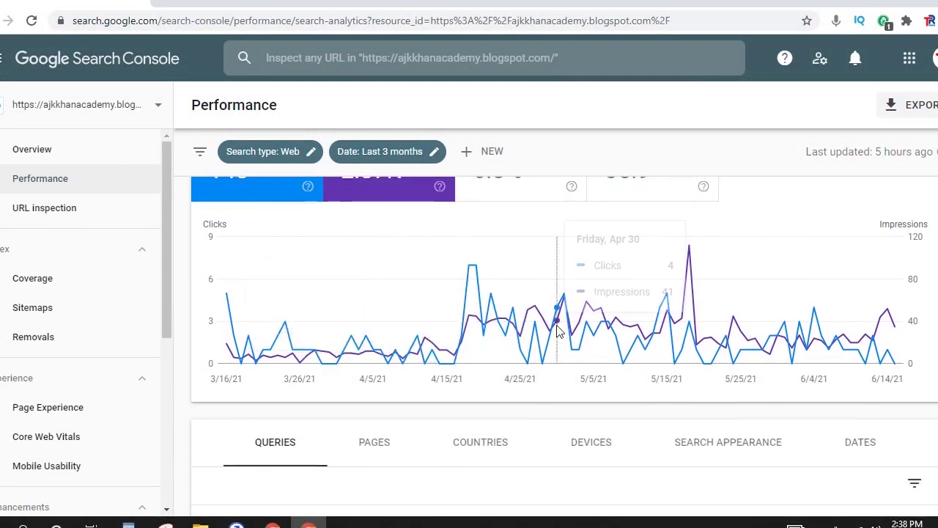
scroll(315, 292, up, 1)
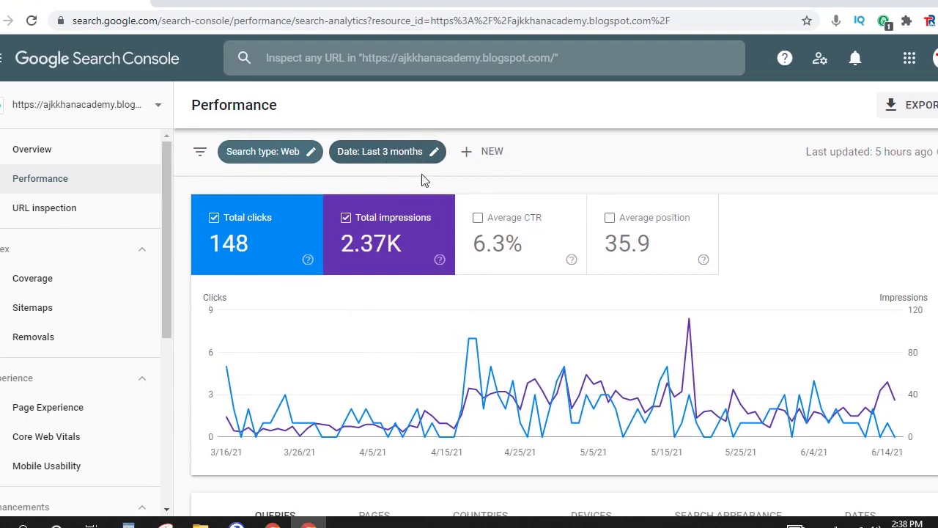
Examine the clicks and impressions of the top queries, including "sooryavanshi full movie download" and "ehsaas program cnic check online 2021"
scroll(445, 318, down, 5)
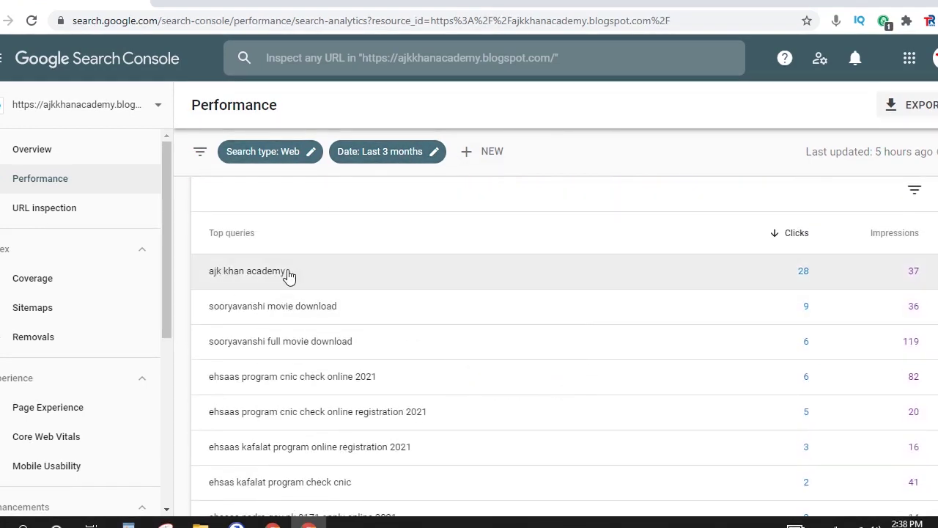
drag(207, 313, 346, 310)
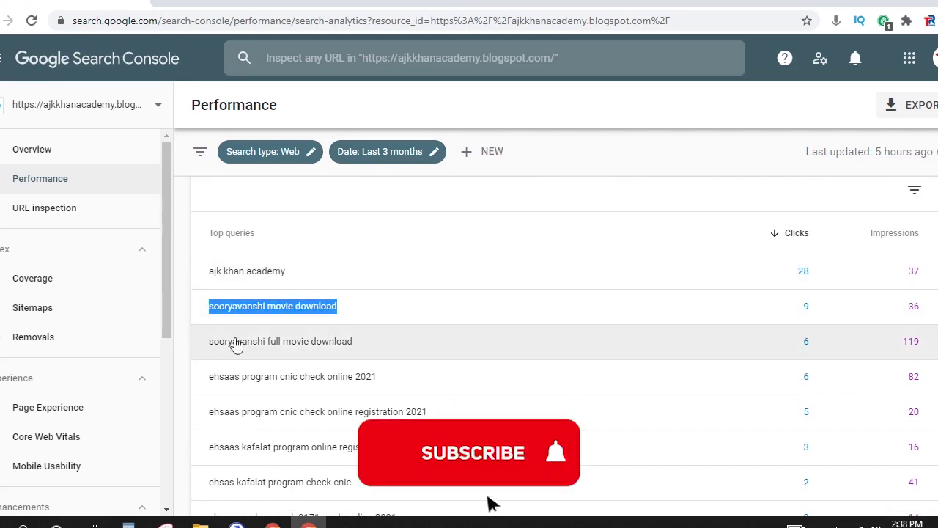
drag(200, 345, 372, 346)
scroll(381, 348, down, 2)
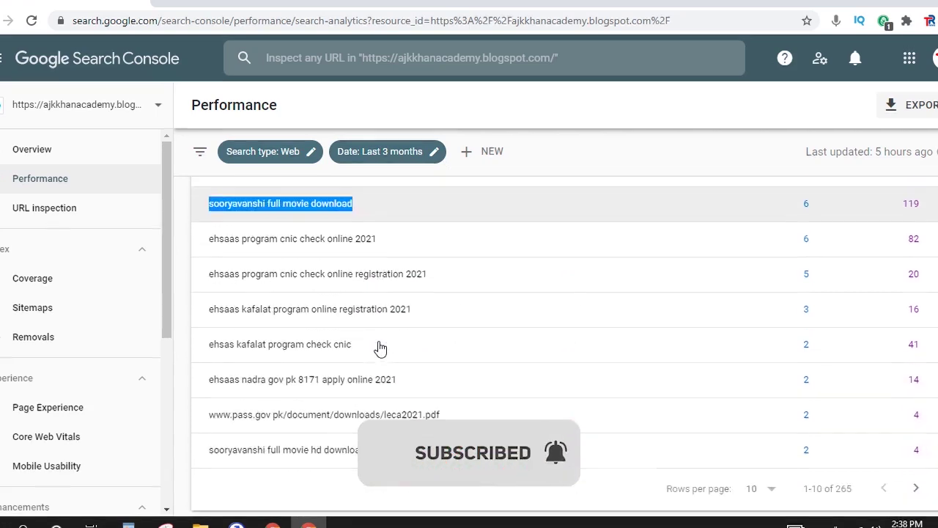
drag(211, 230, 383, 233)
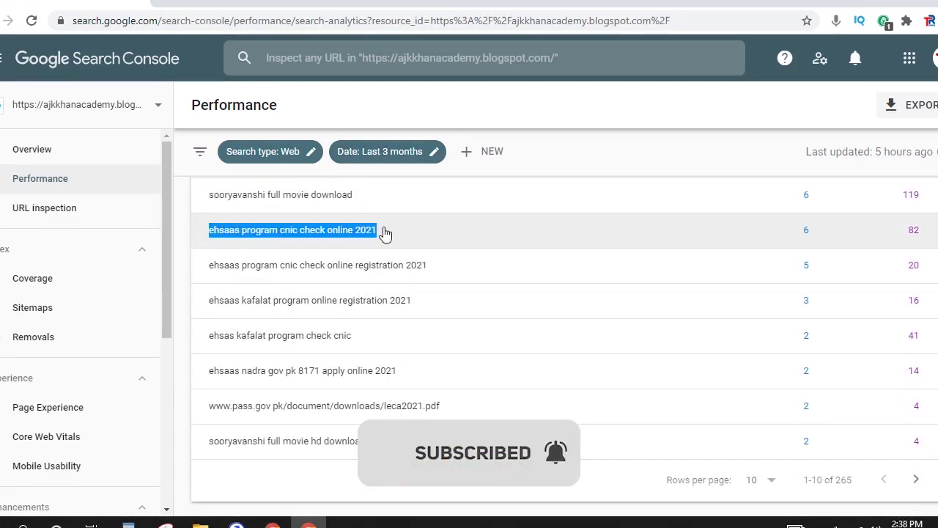
scroll(834, 270, up, 1)
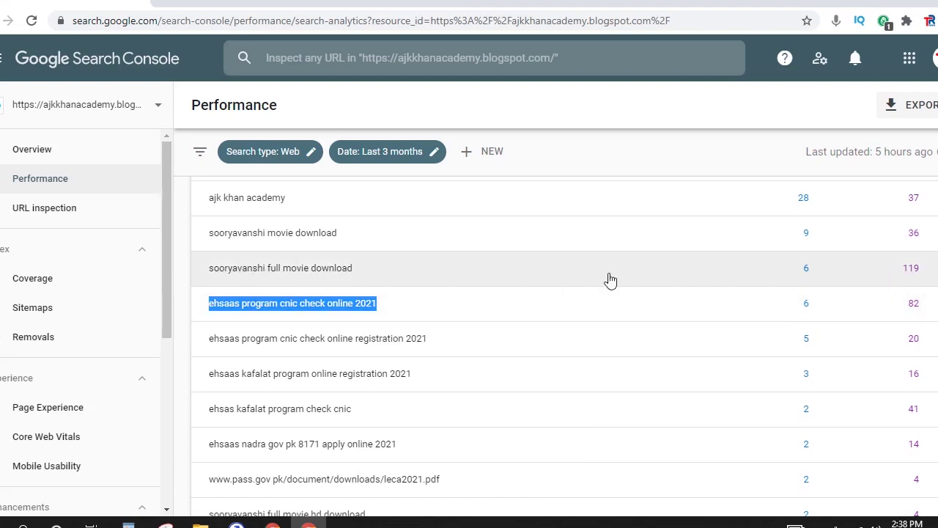
scroll(586, 286, up, 5)
scroll(484, 253, up, 2)
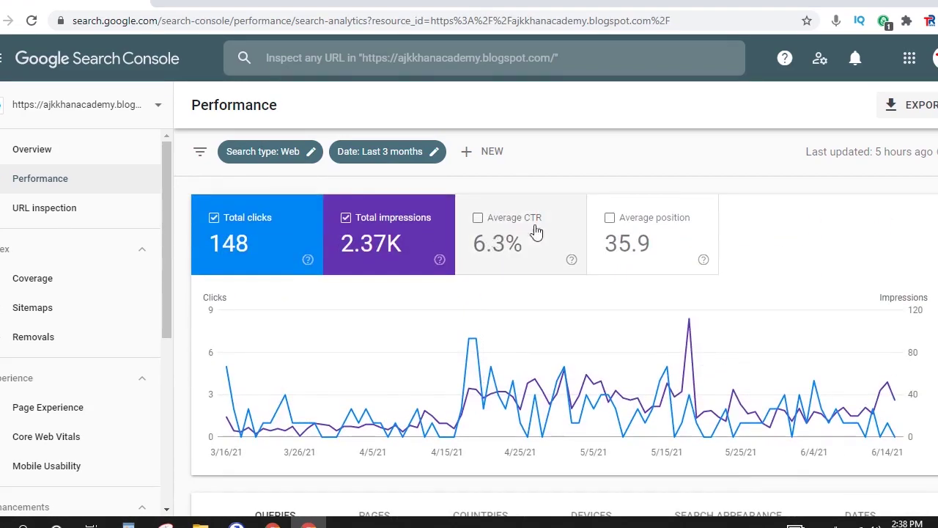
Add average position to the Performance report and check it for the query "sooryavanshi full movie download"
click(649, 232)
scroll(362, 329, down, 4)
scroll(362, 333, down, 2)
drag(207, 261, 357, 260)
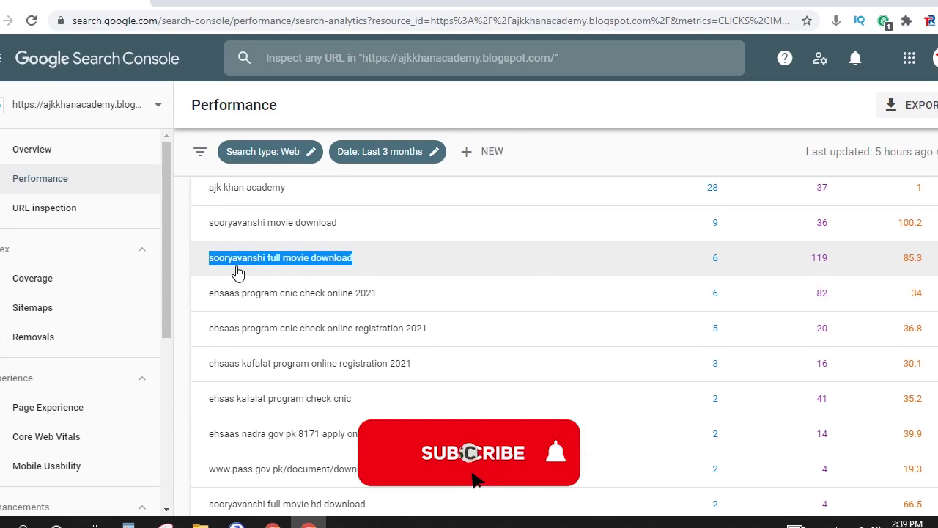
Switch to the subscribed tech channel on YouTube and browse its created playlists, such as Website SEO and Backlink
click(272, 523)
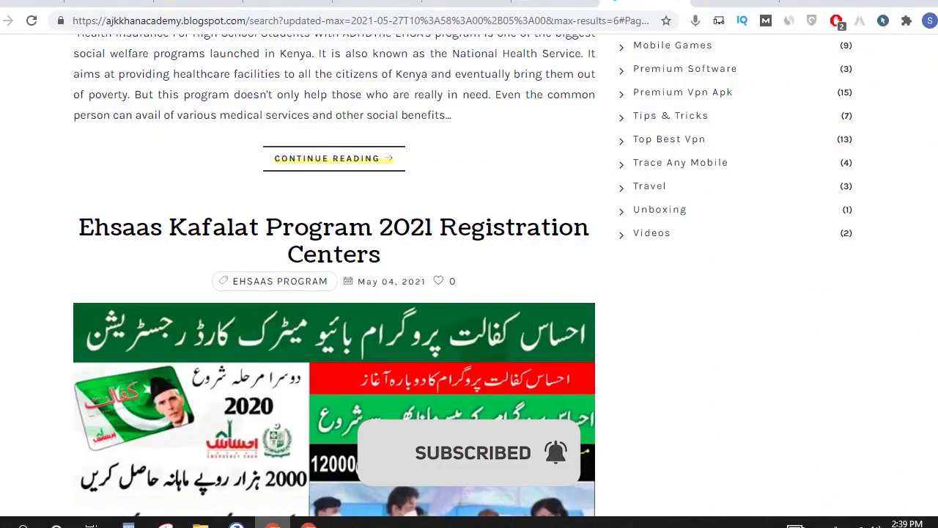
click(273, 523)
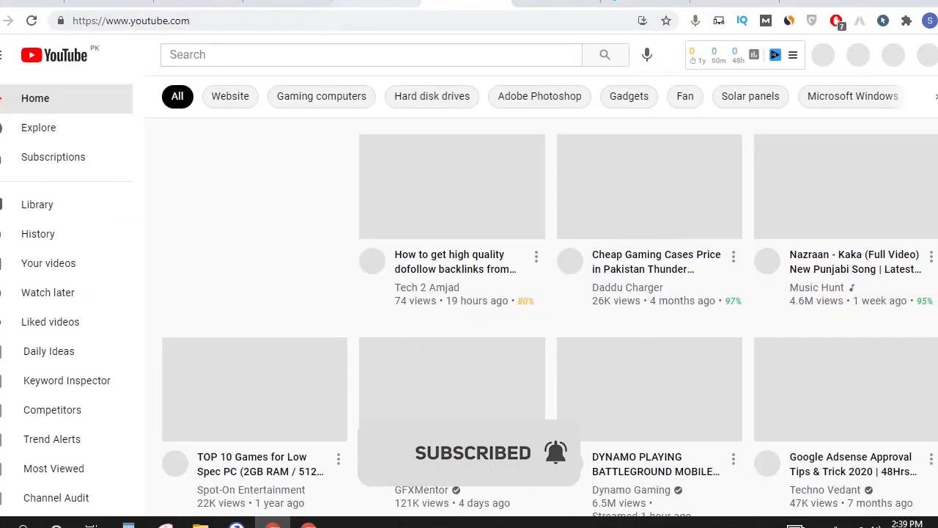
click(376, 3)
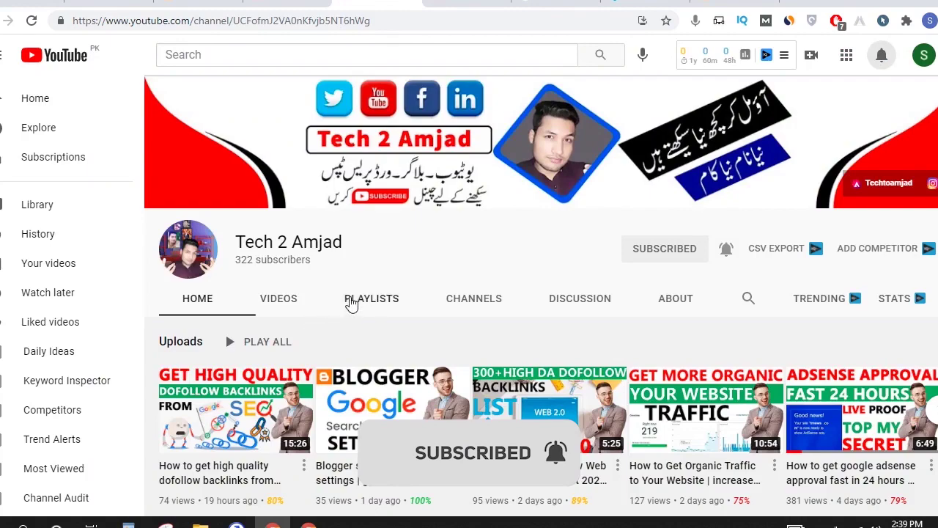
click(364, 298)
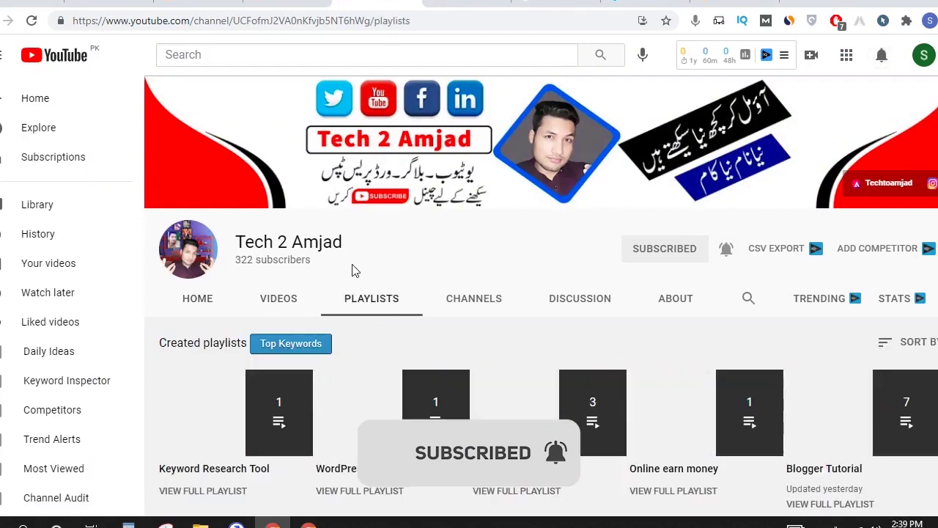
scroll(315, 275, down, 3)
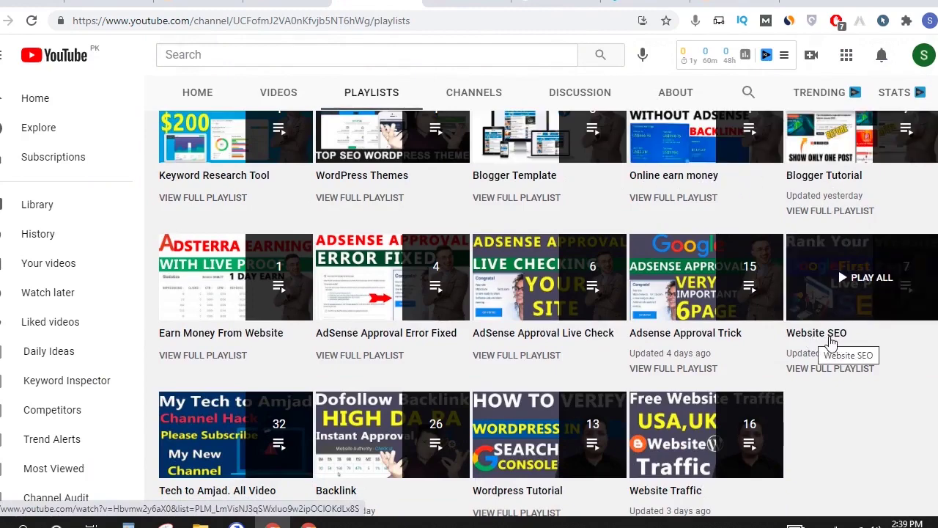
scroll(832, 333, down, 1)
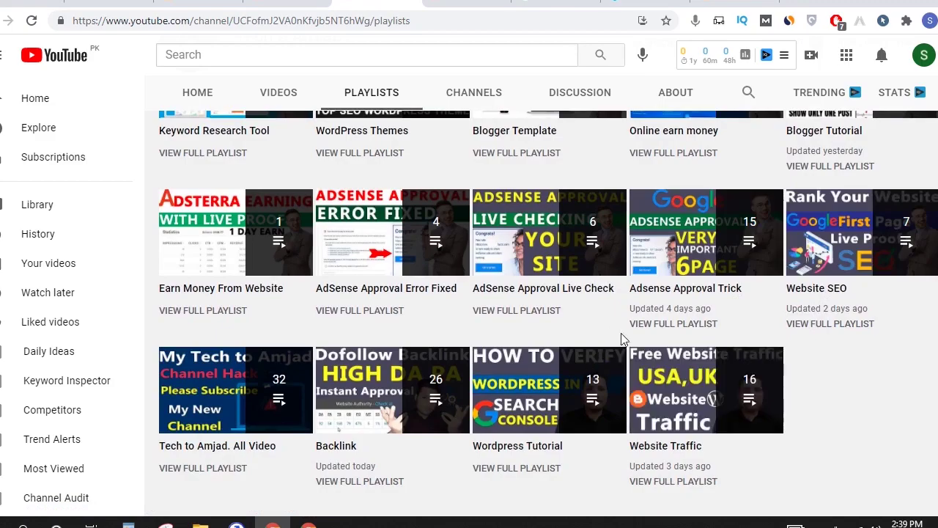
Return to Search Console and run a Google search for its top query "ehsaas program cnic check online 2021"
click(322, 524)
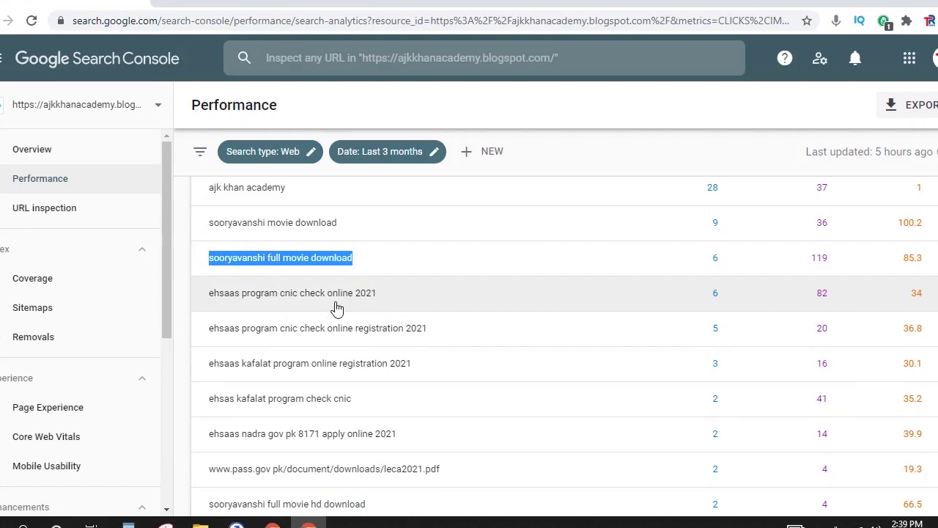
drag(379, 297, 210, 297)
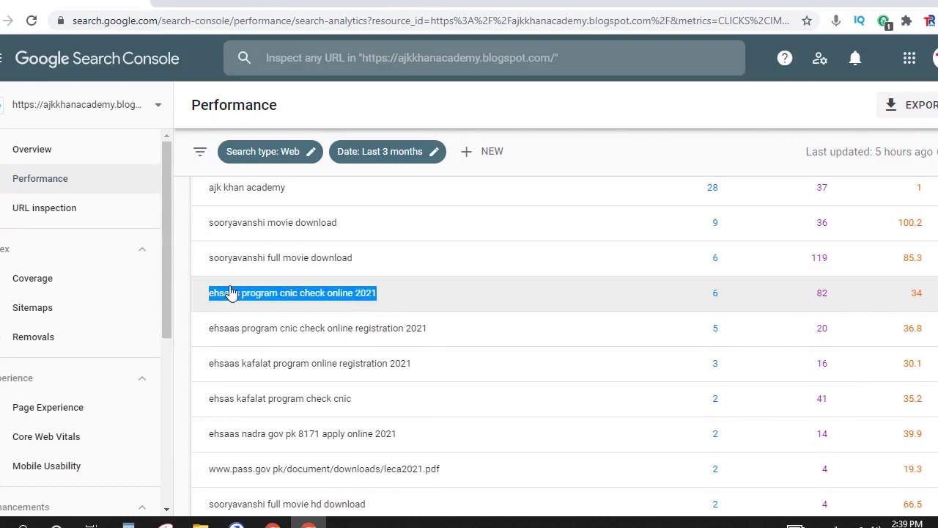
right_click(242, 299)
click(294, 339)
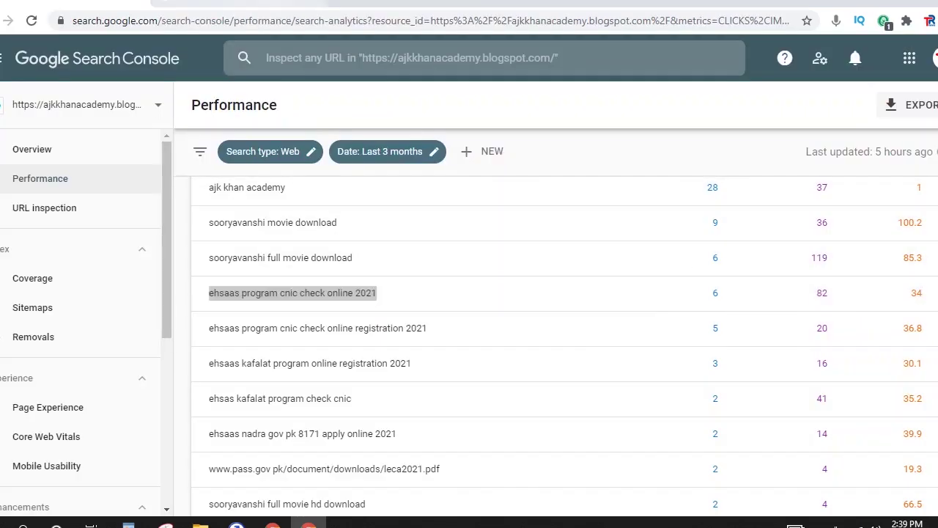
Look through the Google results and related searches for "ehsaas program cnic check online 2021"
scroll(175, 278, down, 15)
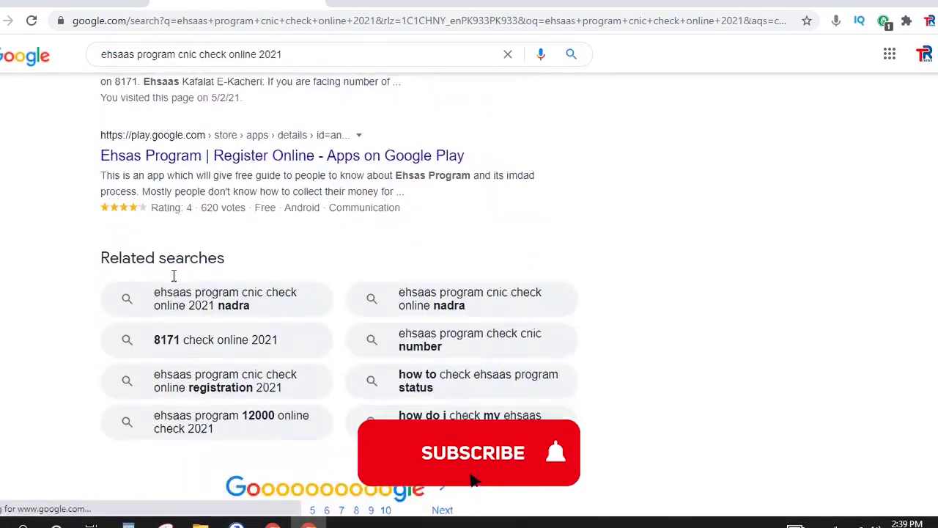
scroll(171, 286, up, 15)
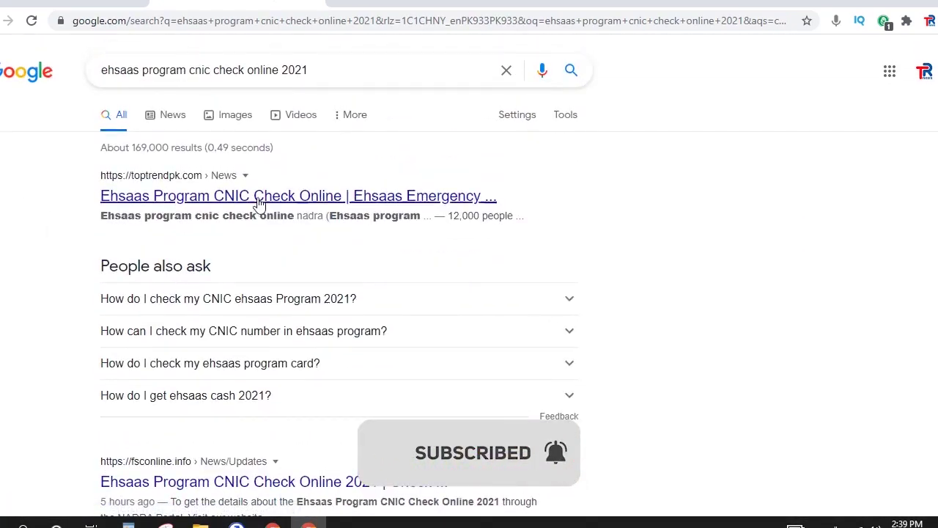
scroll(157, 286, down, 3)
scroll(157, 286, down, 3)
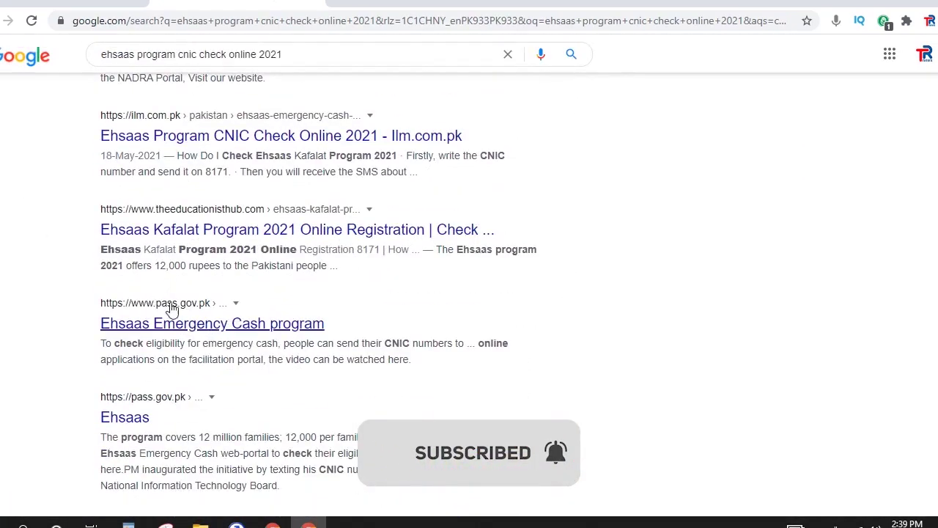
Return to the Performance report and review the top queries' positions together with the overall clicks, impressions and average position
key(ctrl+Tab)
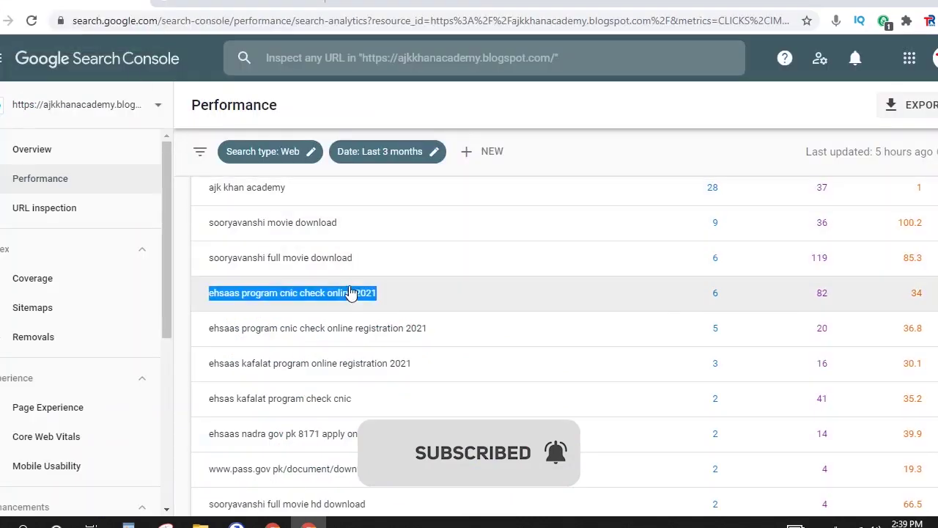
scroll(350, 293, down, 2)
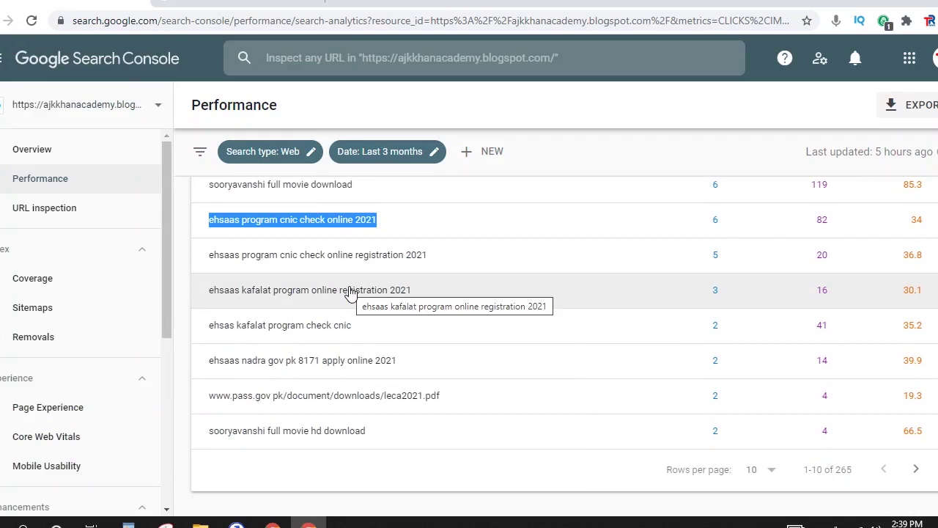
scroll(350, 292, up, 4)
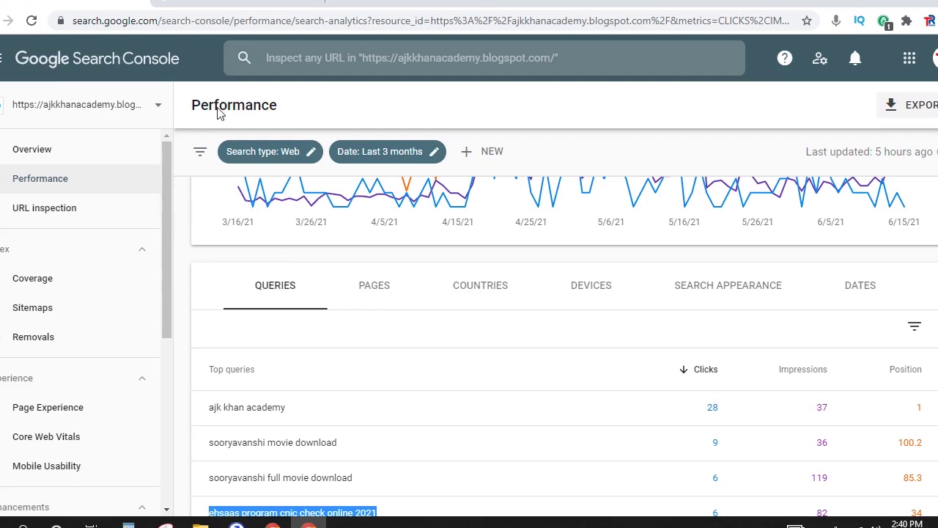
scroll(299, 245, up, 3)
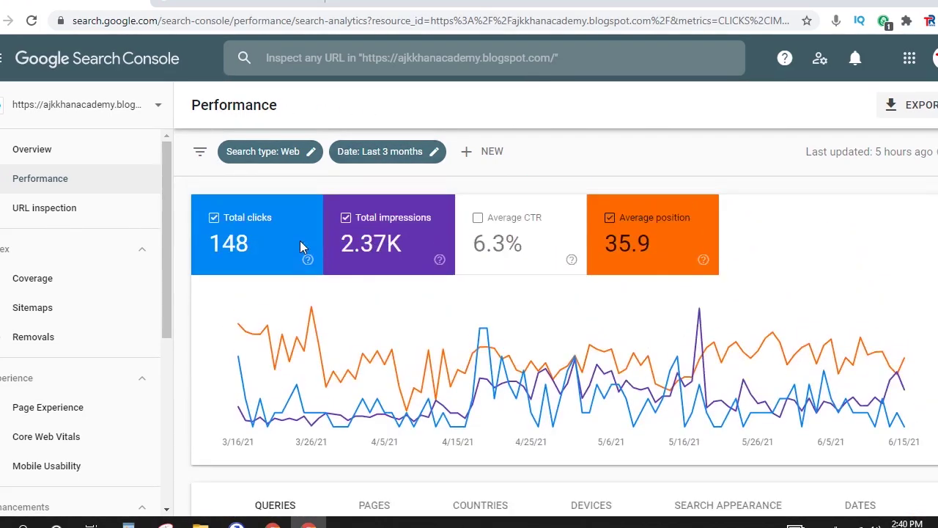
scroll(300, 245, down, 5)
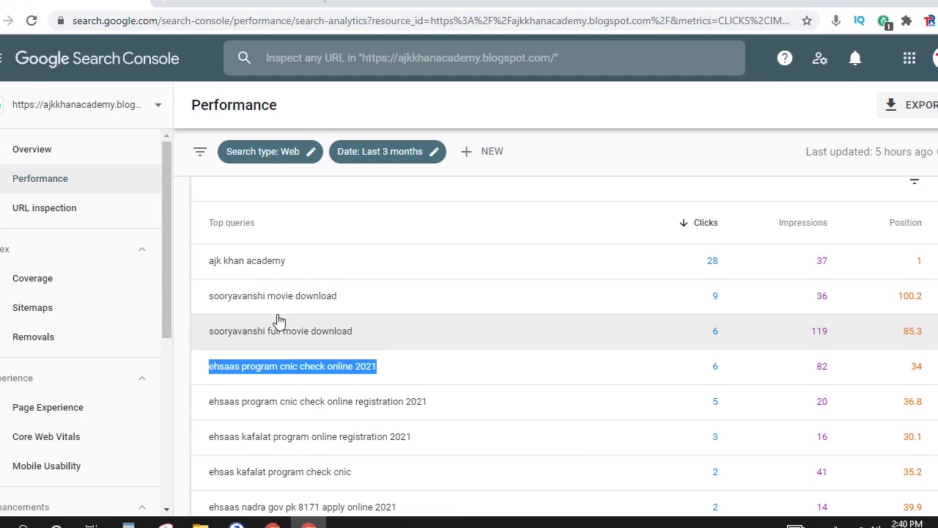
Switch back to the blog and open its home page from the second page of posts
click(273, 522)
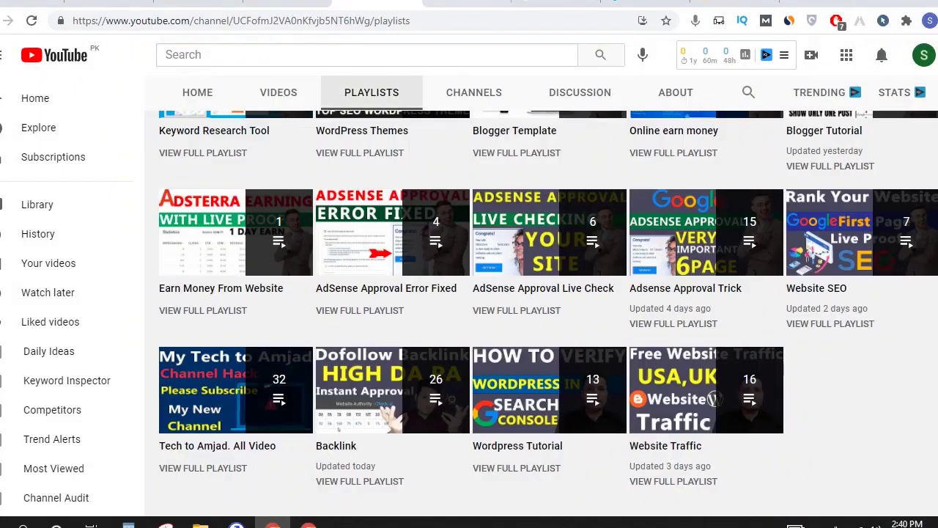
key(alt+Tab)
scroll(267, 245, up, 10)
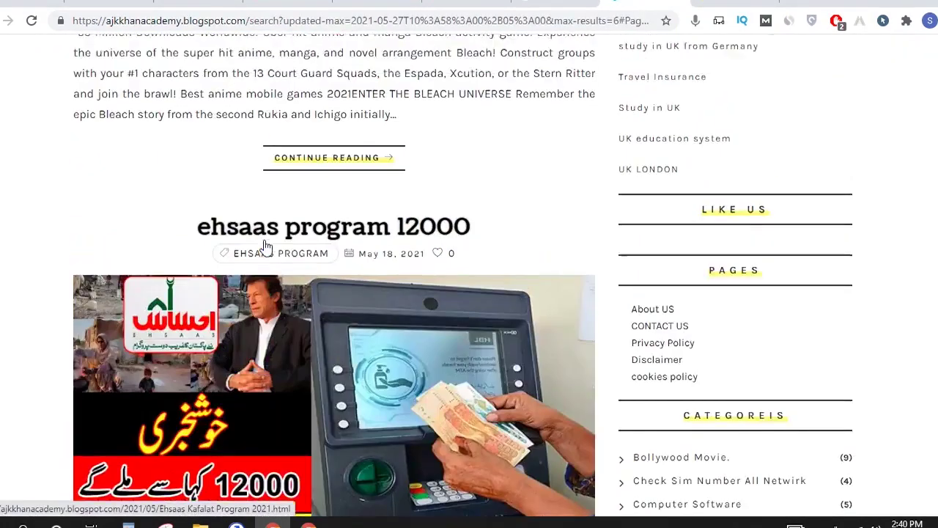
click(114, 198)
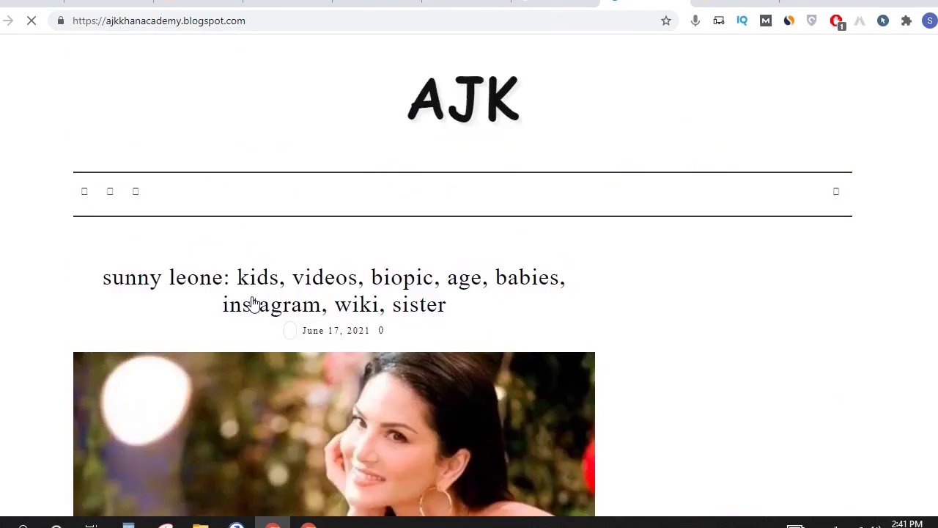
Look through the posts on the blog's home page, from the newest entries down to the mobile games articles
scroll(207, 198, down, 5)
scroll(244, 212, down, 7)
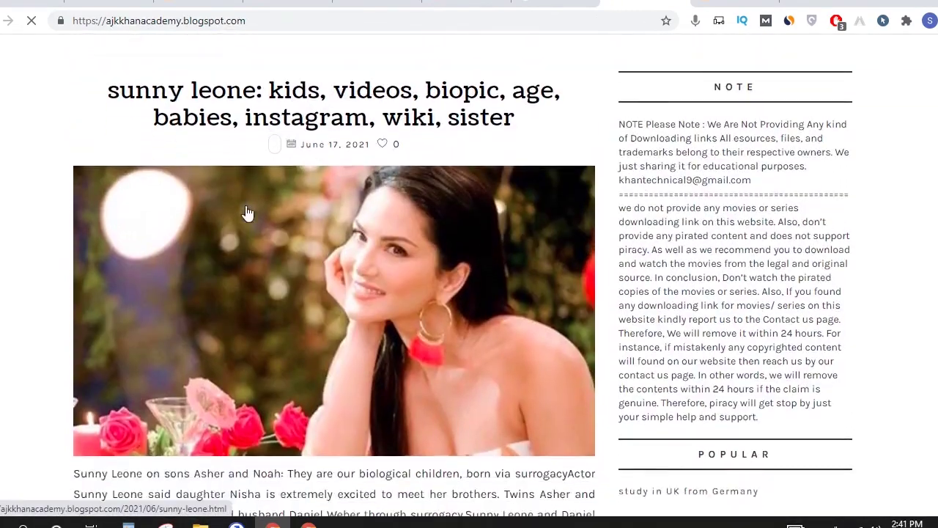
scroll(245, 206, down, 1)
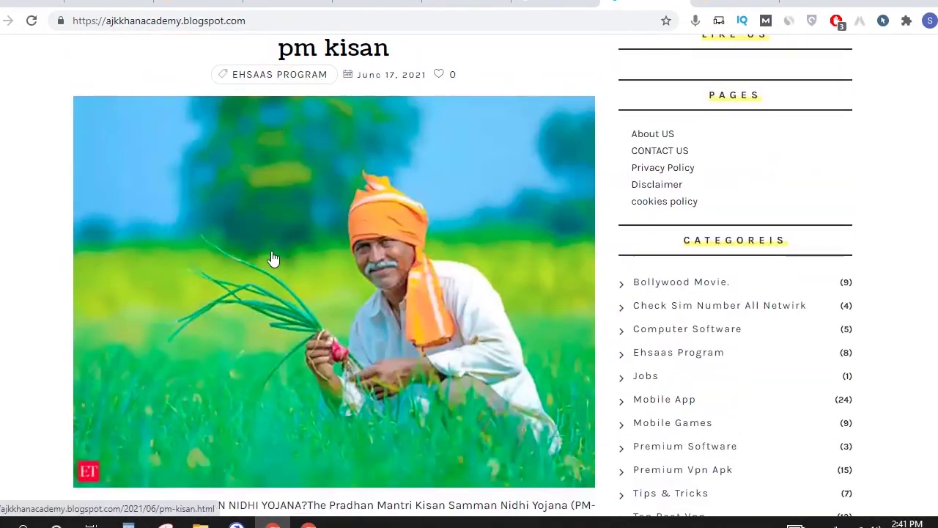
scroll(267, 255, down, 9)
scroll(209, 242, up, 1)
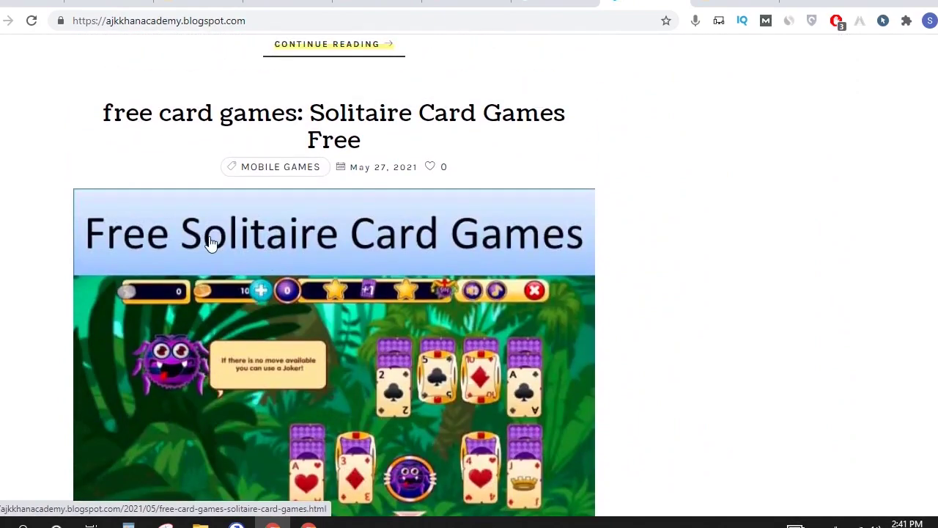
scroll(209, 242, down, 8)
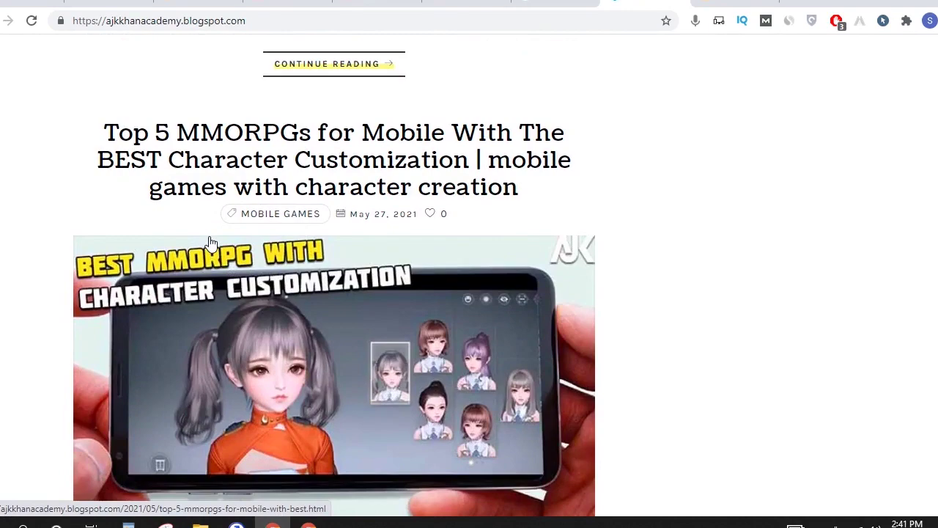
scroll(210, 241, down, 5)
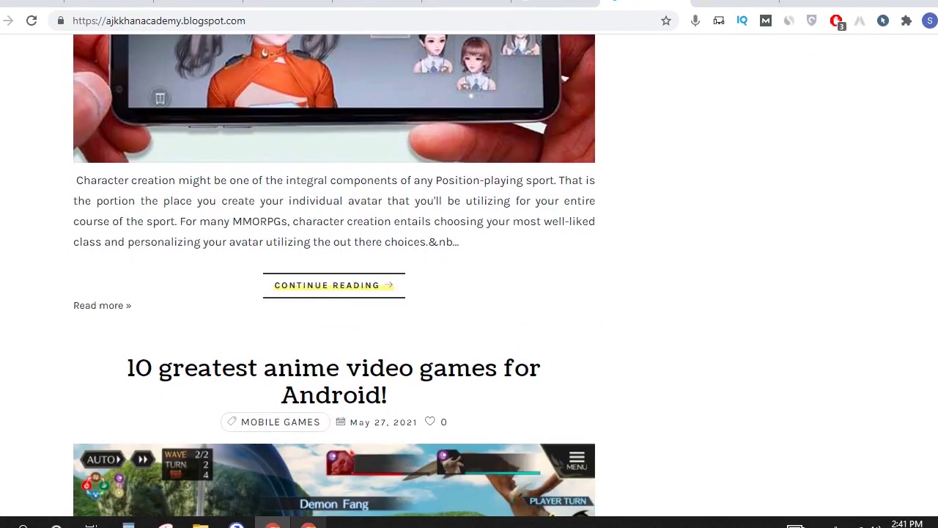
Switch back to the Search Console Performance report and compare the overall clicks, impressions and average position with the top queries' figures
click(309, 521)
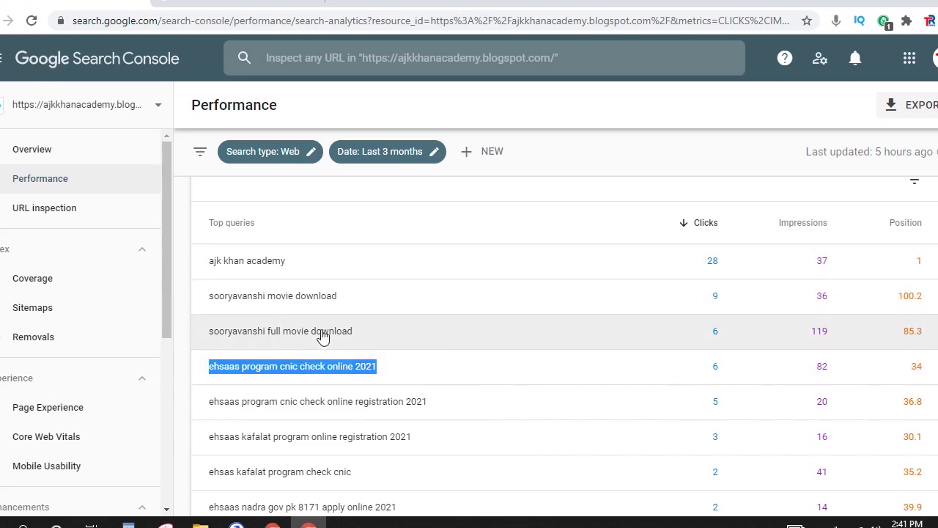
scroll(293, 294, up, 5)
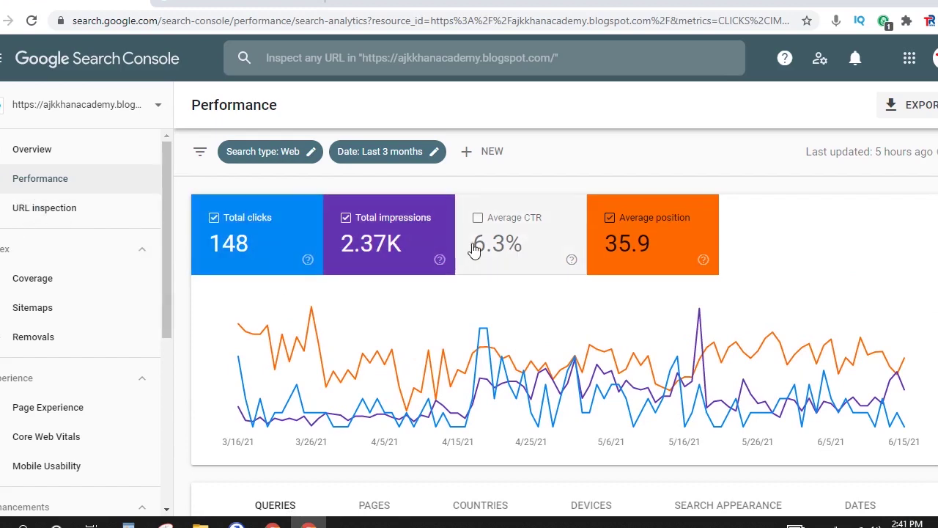
scroll(475, 250, down, 2)
scroll(440, 256, up, 2)
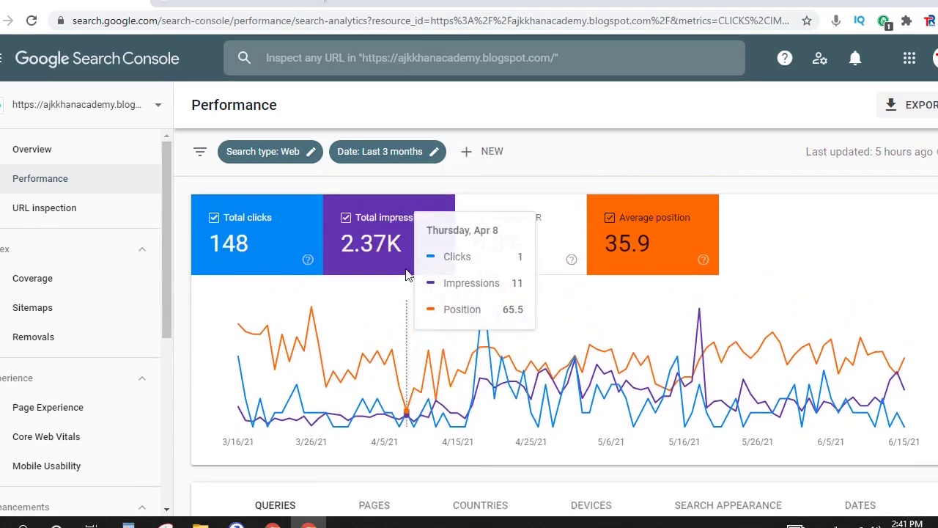
scroll(352, 329, down, 5)
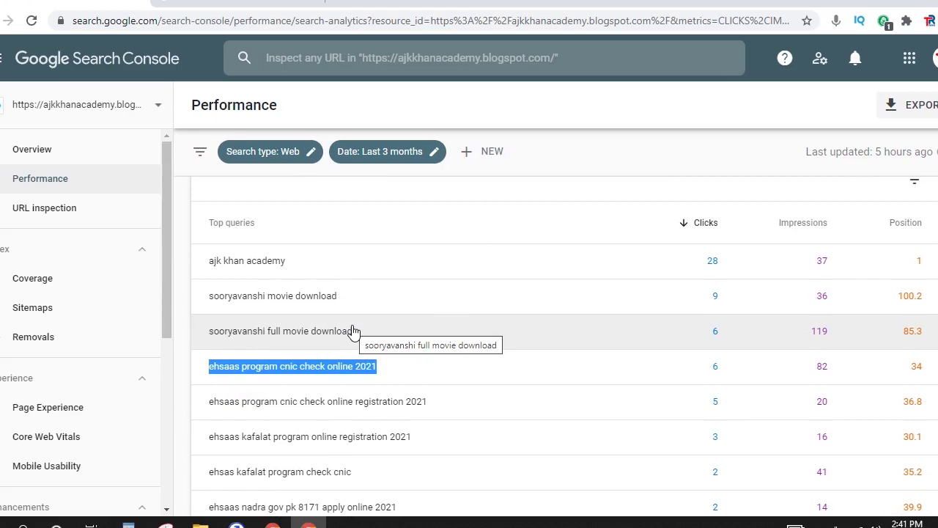
scroll(607, 306, up, 5)
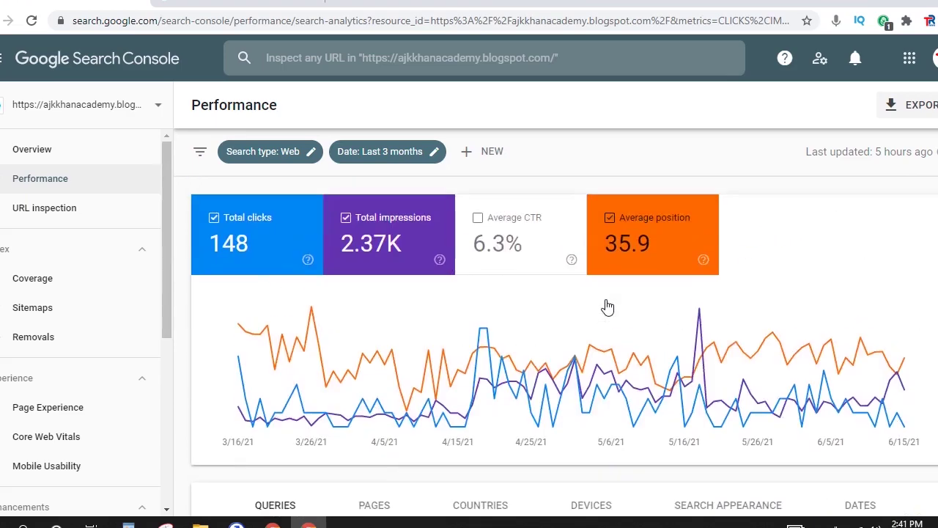
scroll(662, 318, down, 5)
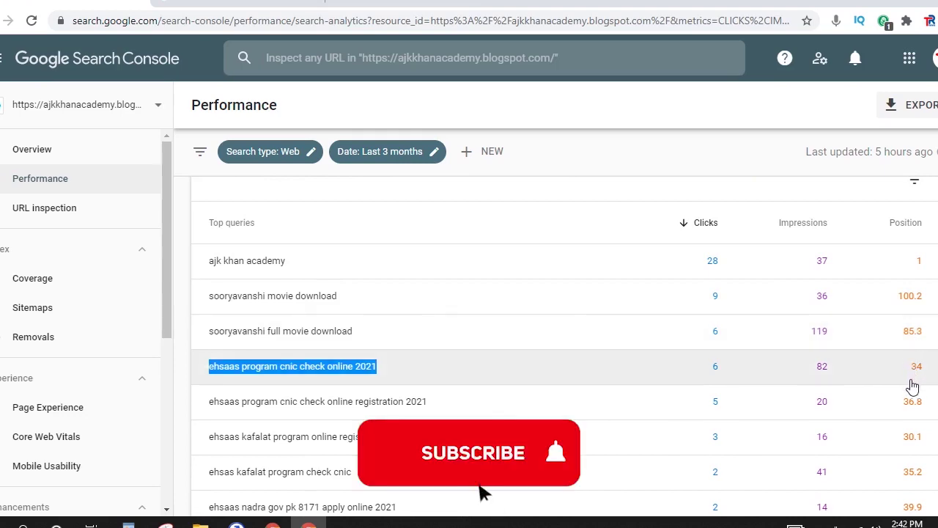
scroll(359, 307, up, 5)
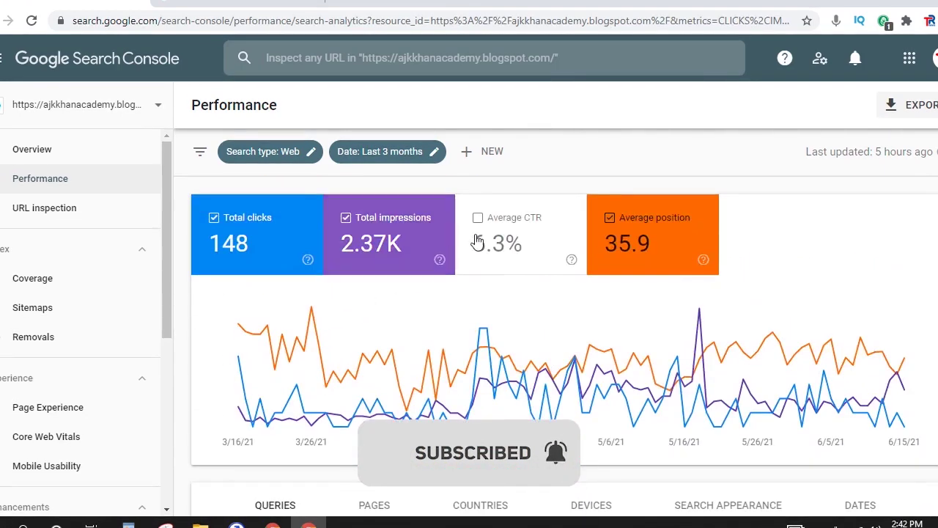
Add a country filter for India to the Performance report
click(497, 168)
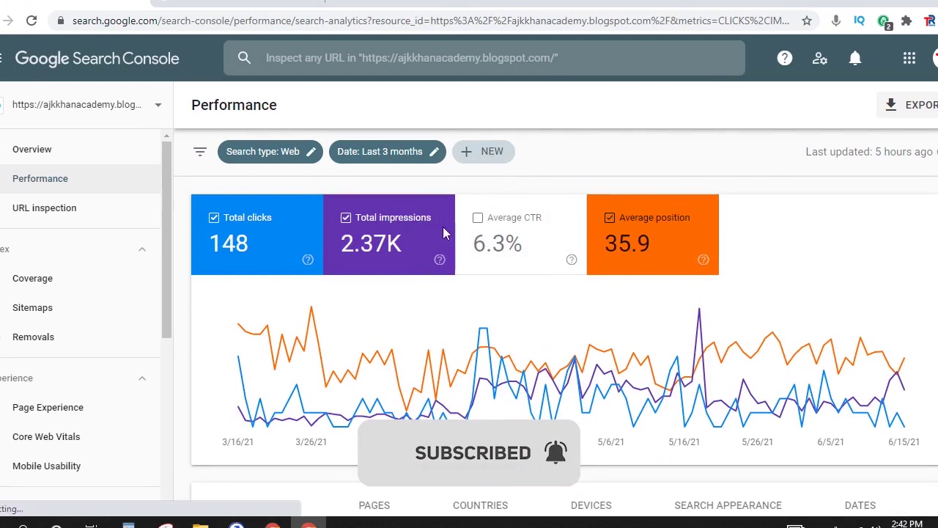
click(537, 250)
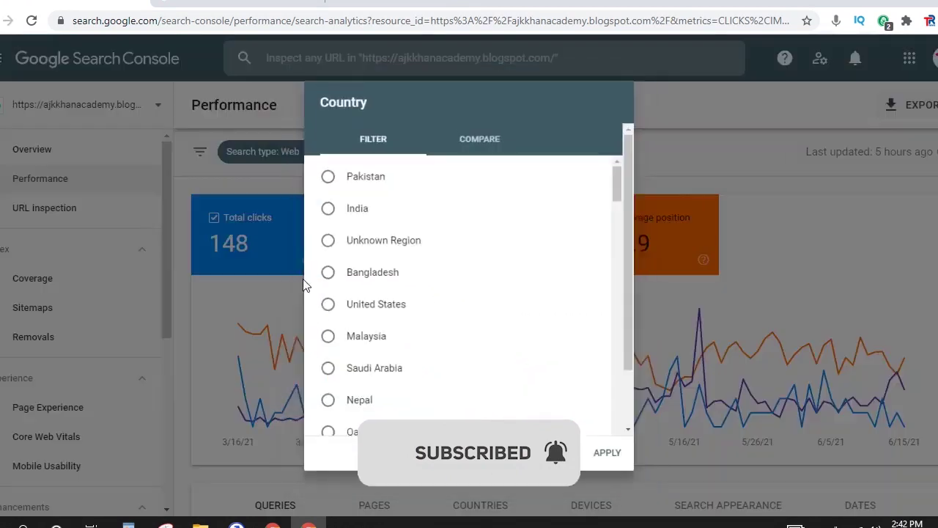
click(336, 176)
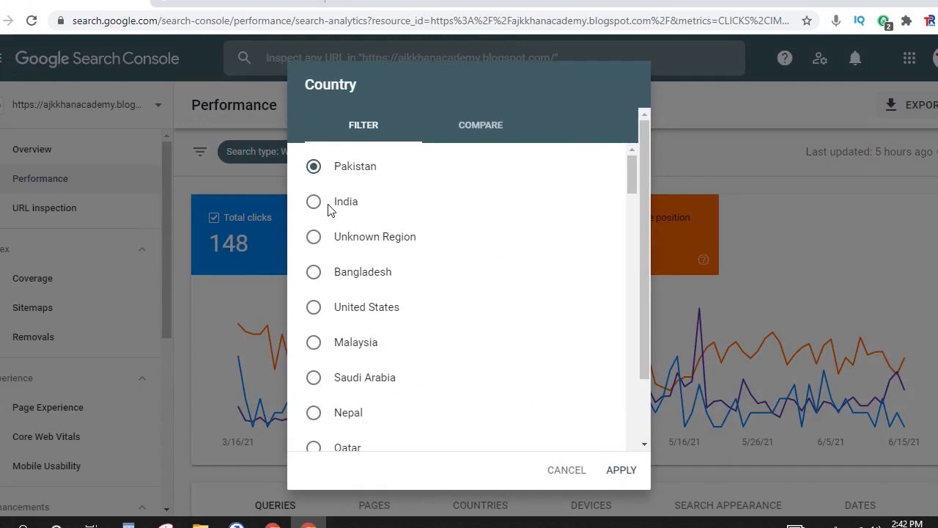
click(314, 202)
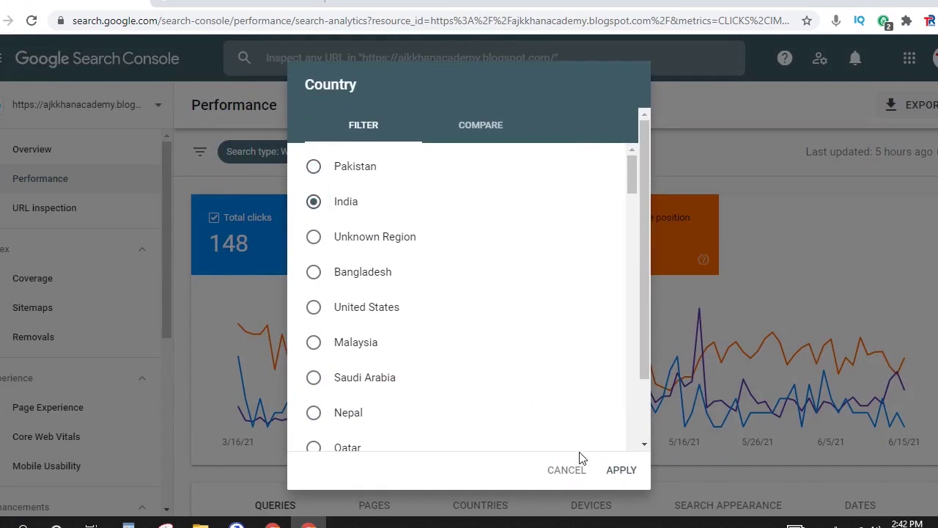
click(620, 471)
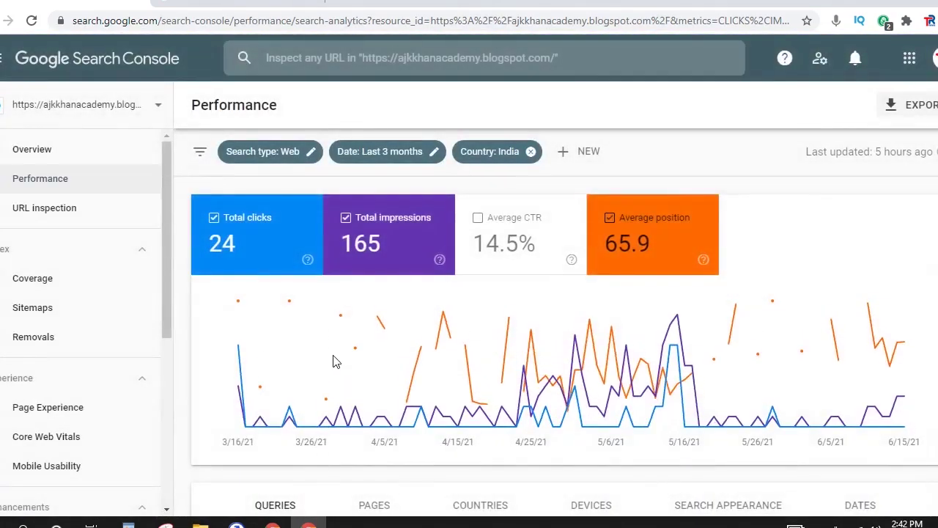
Examine the clicks, impressions and positions of India's top queries, highlighting the first movie download queries and "kiwi vpn premium mod apk"
scroll(341, 357, down, 2)
scroll(344, 355, down, 3)
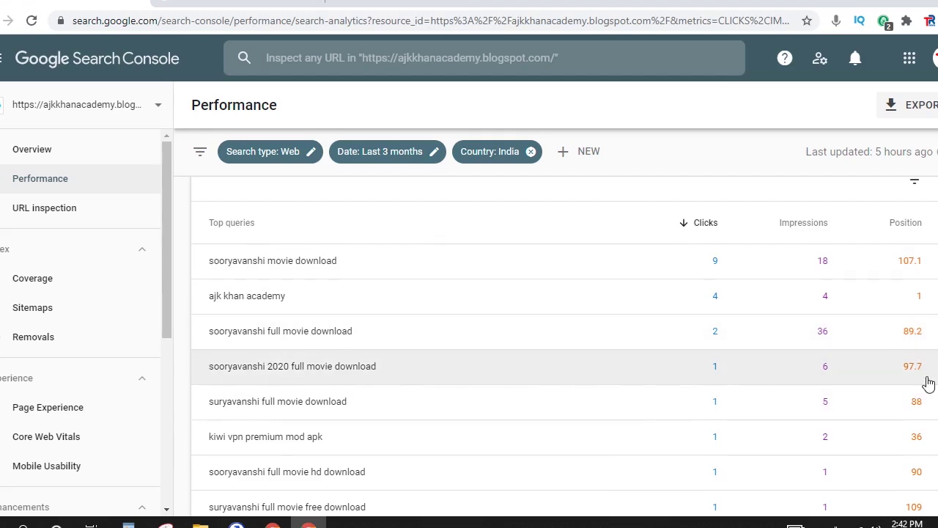
scroll(917, 380, down, 1)
scroll(806, 383, down, 1)
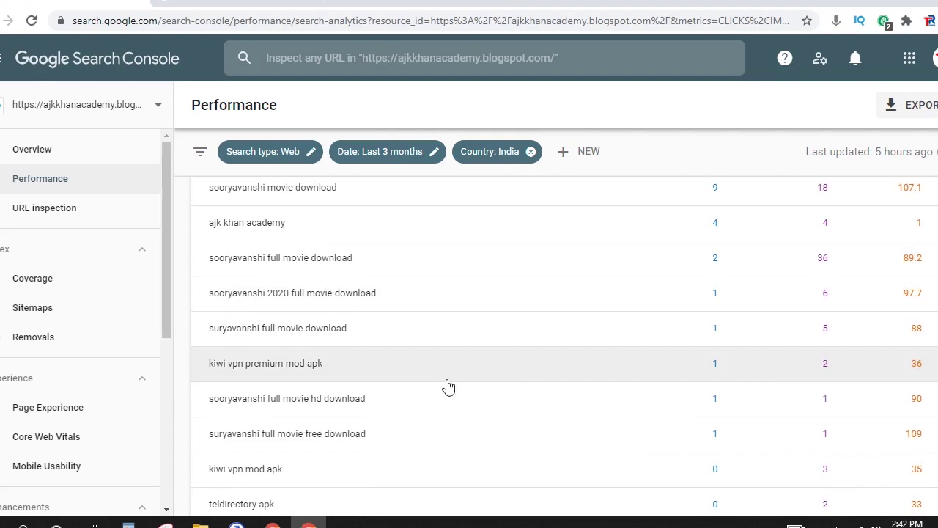
scroll(386, 444, up, 1)
drag(188, 267, 371, 402)
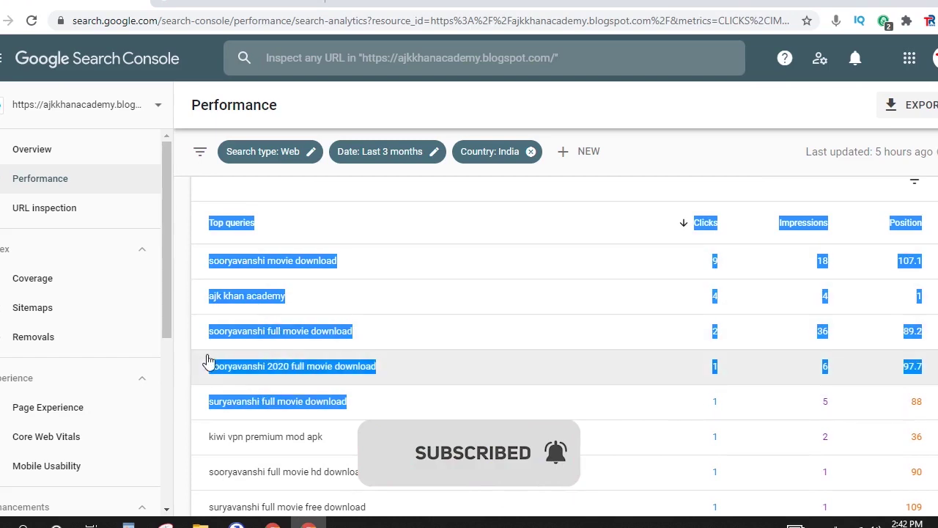
scroll(253, 355, down, 1)
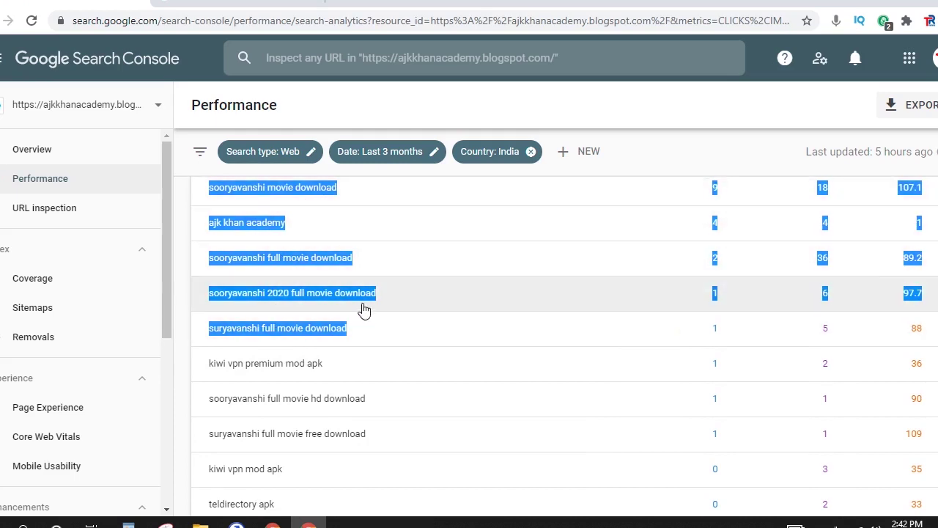
scroll(363, 309, down, 1)
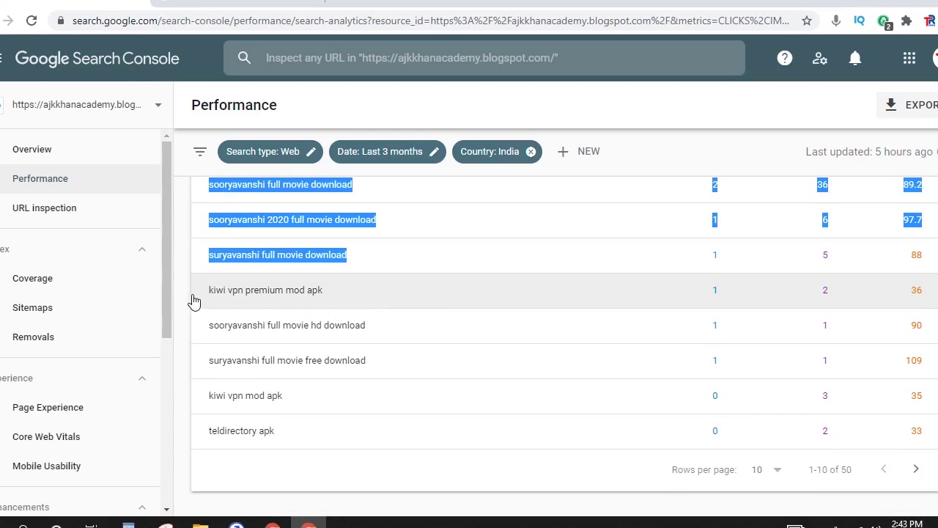
drag(326, 294, 208, 299)
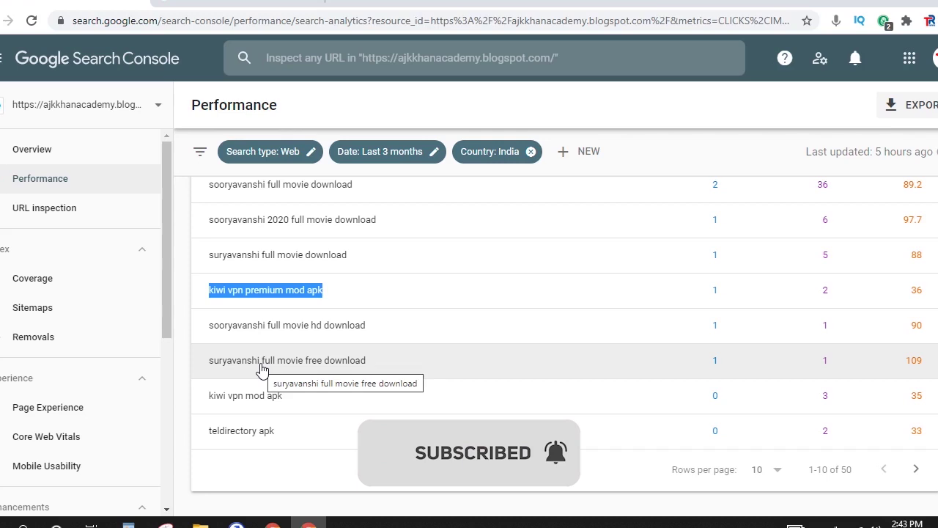
scroll(388, 439, down, 1)
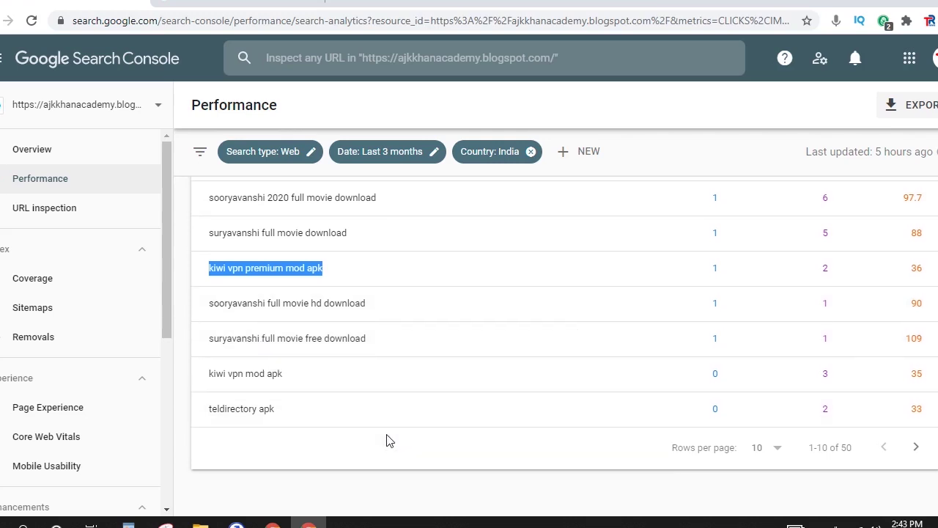